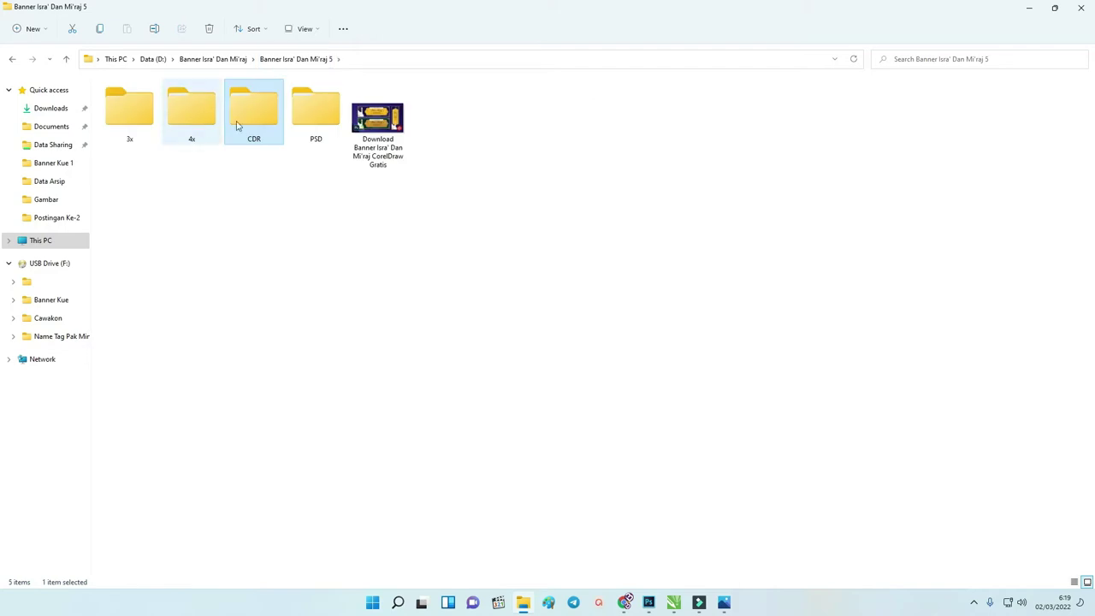
Open the three Banner Isra' Dan Mi'raj 5 files and the three Lentera files from the PSD folder in Photoshop.
double_click(308, 101)
click(167, 101)
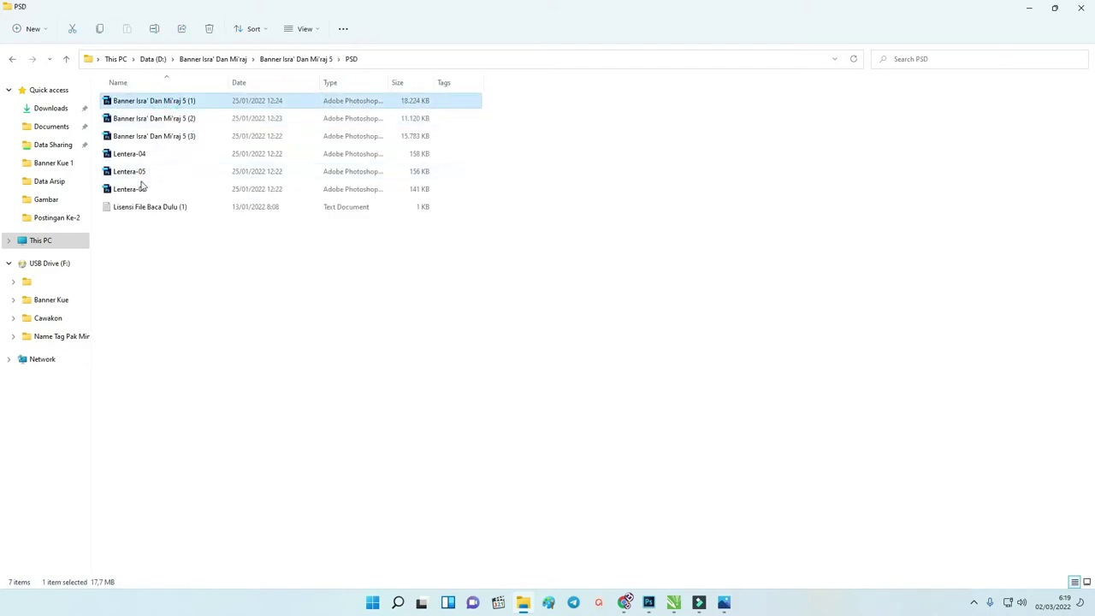
shift+click(140, 188)
right_click(142, 188)
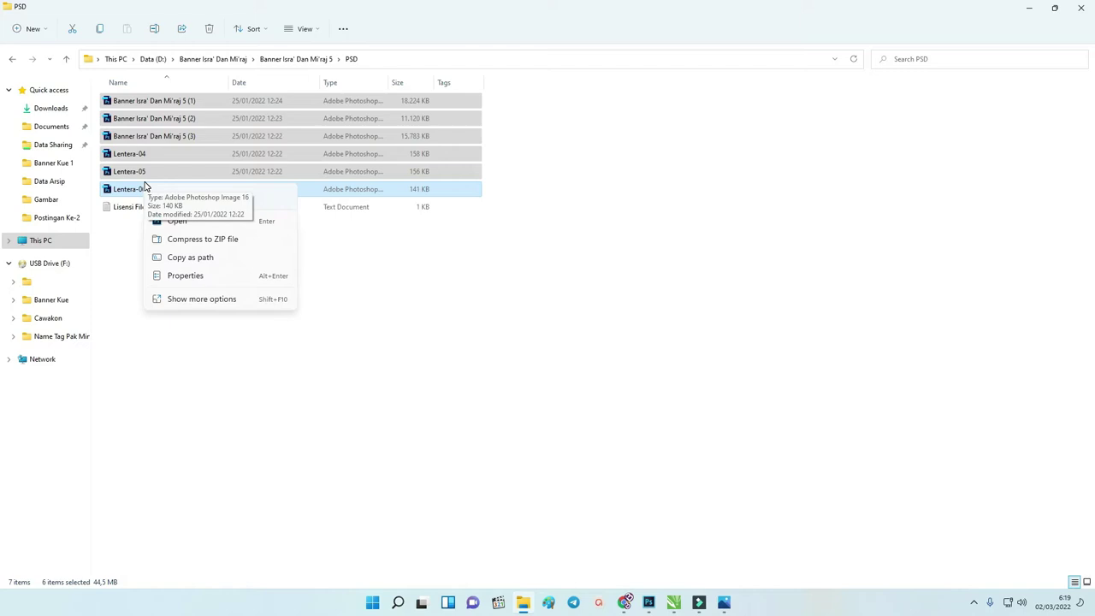
click(211, 221)
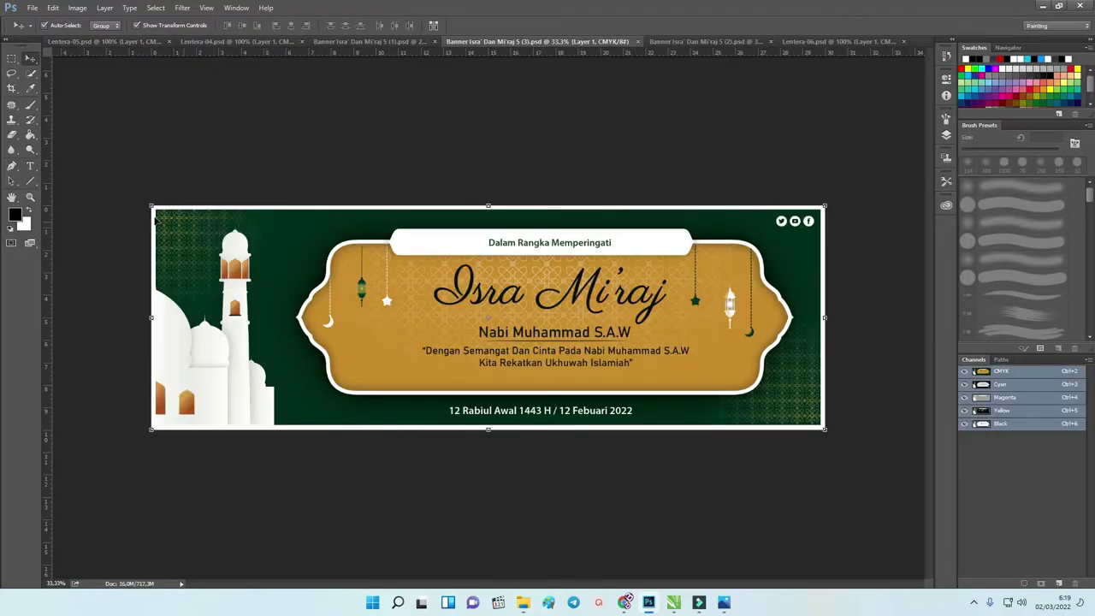
Clear the layer selection in Banner Isra' Dan Mi'raj 5 (3) and examine its layer list.
click(30, 60)
click(617, 169)
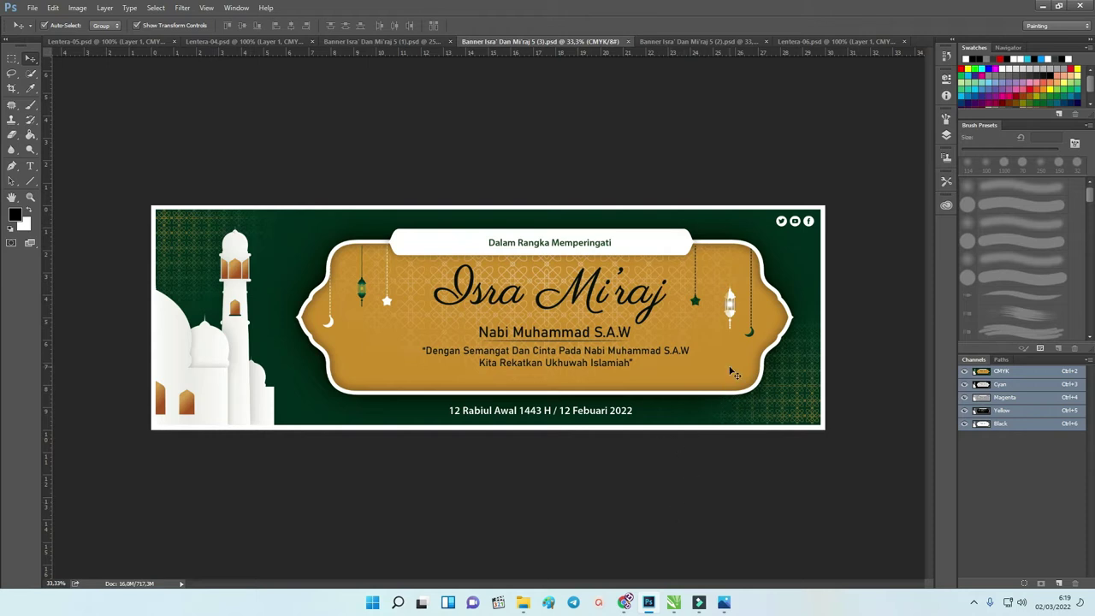
click(946, 136)
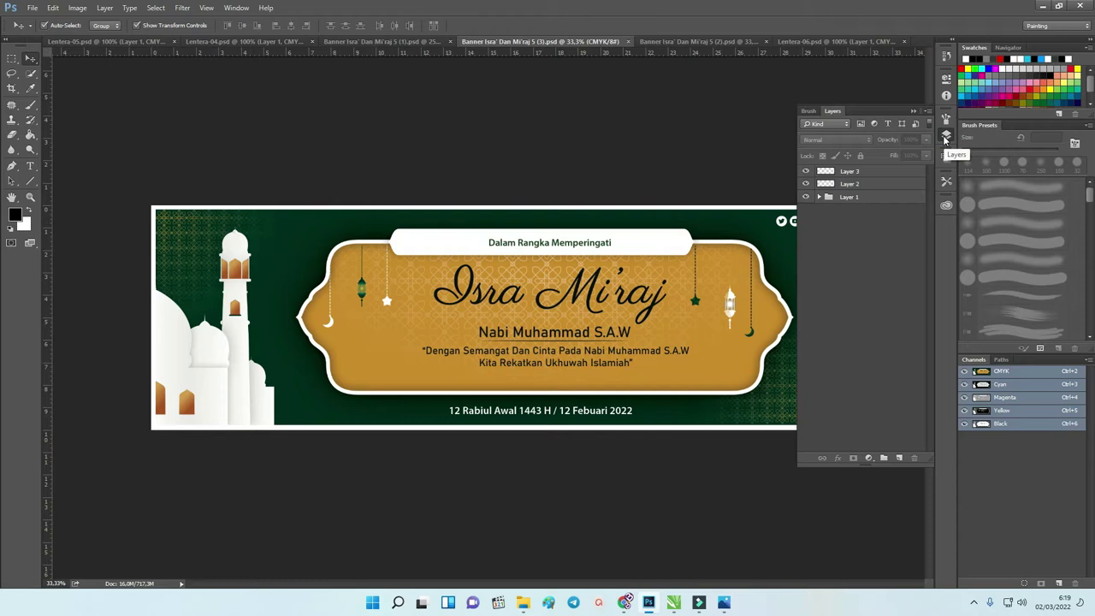
click(913, 111)
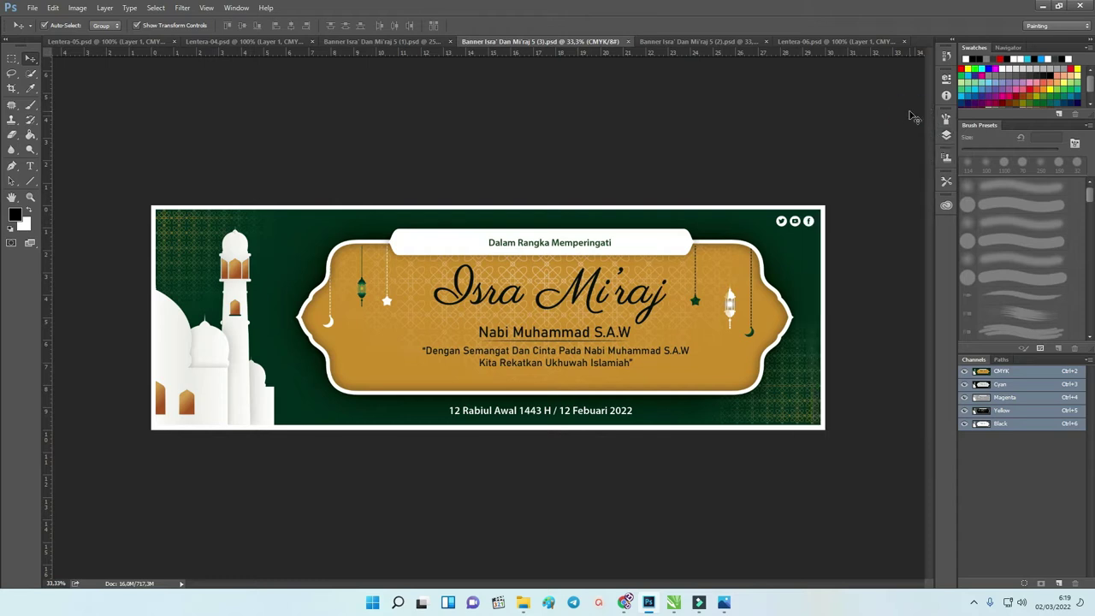
Bring up Banner Isra' Dan Mi'raj 5 (1) and move the Lentera-06 document directly after Lentera-04.
click(392, 42)
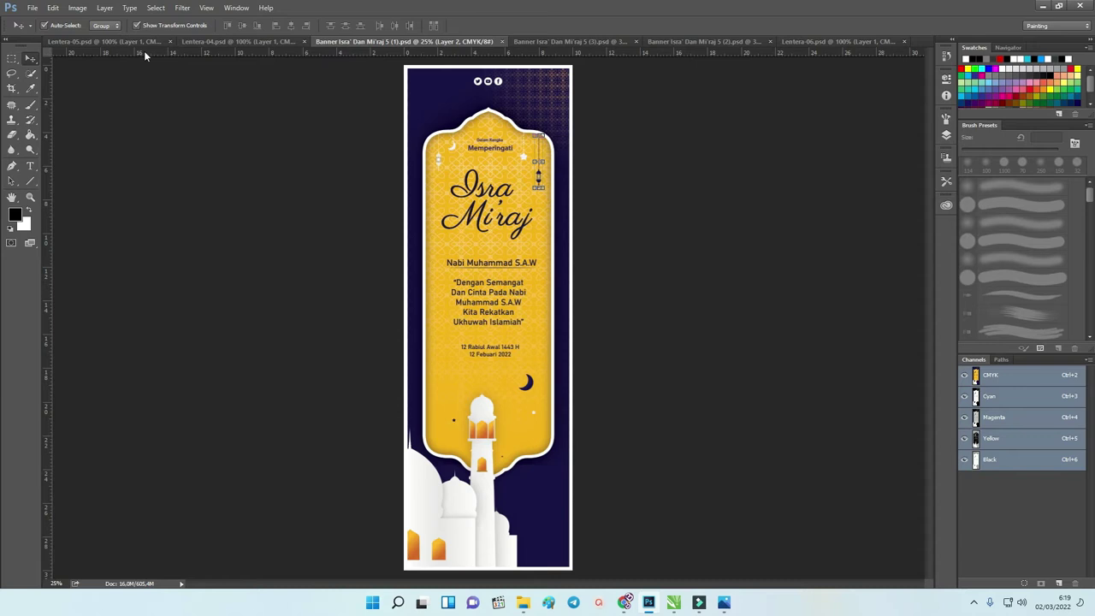
drag(813, 41, 260, 39)
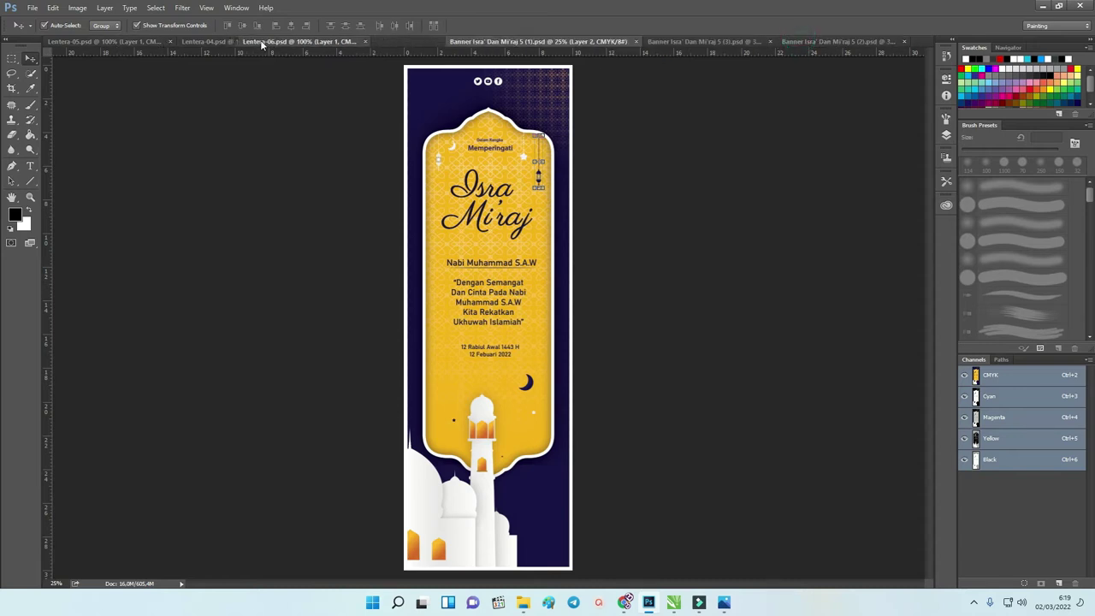
scroll(488, 248, down, 2)
scroll(479, 283, up, 3)
scroll(469, 313, down, 1)
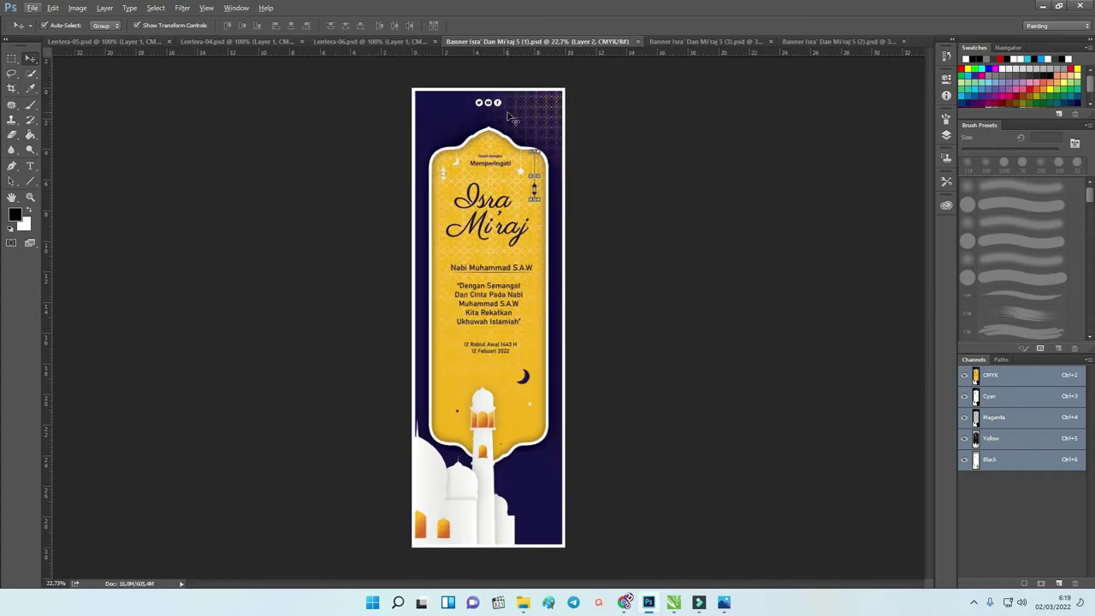
View Banner Isra' Dan Mi'raj 5 (3) and (2), and look through the layer list of (2).
click(673, 41)
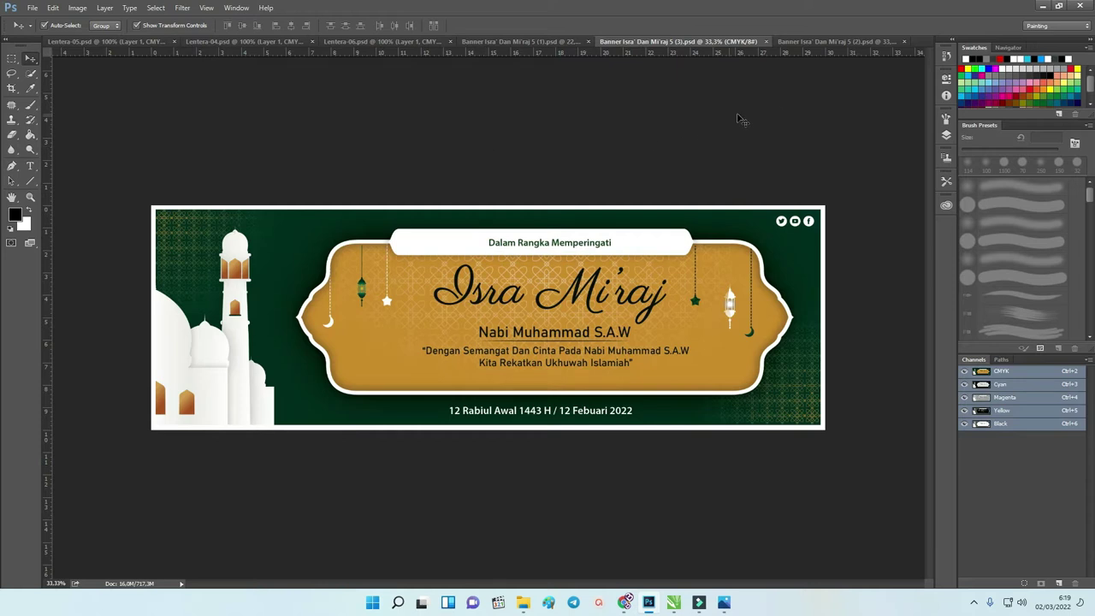
click(815, 42)
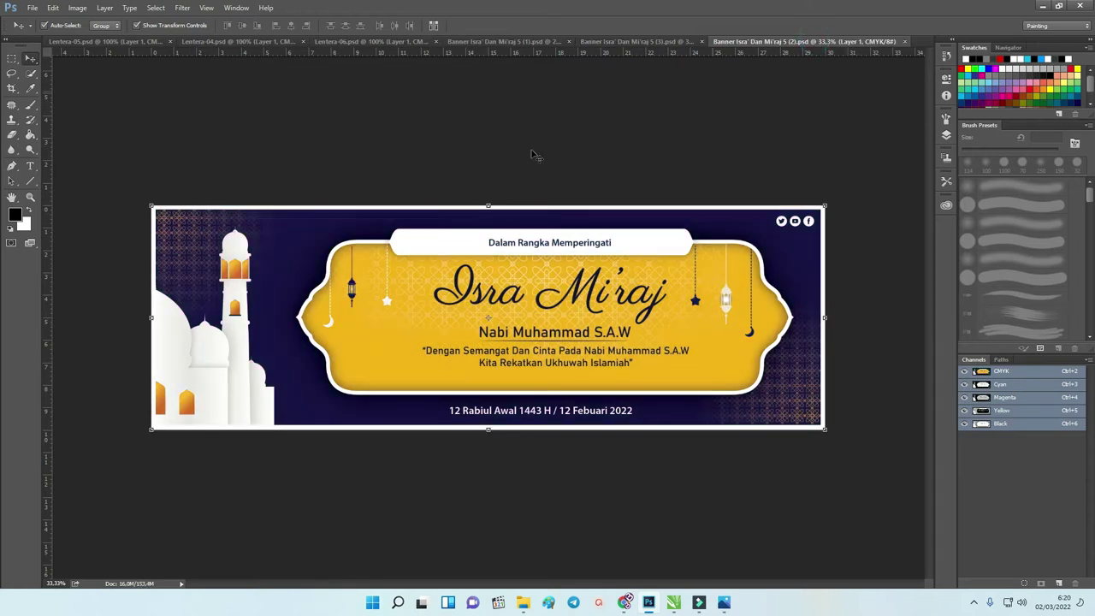
click(475, 134)
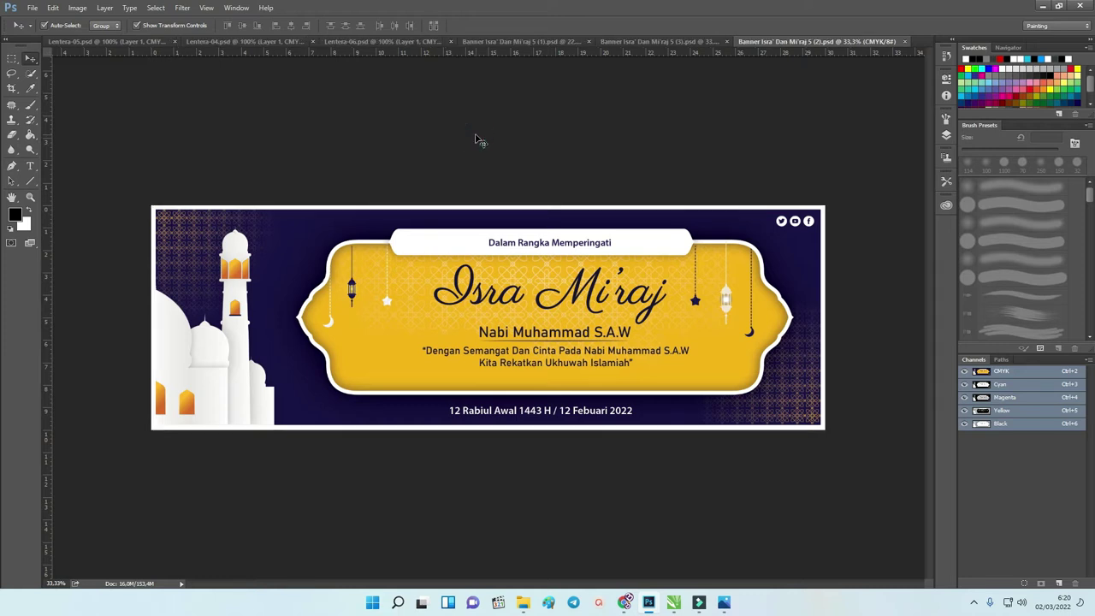
click(946, 136)
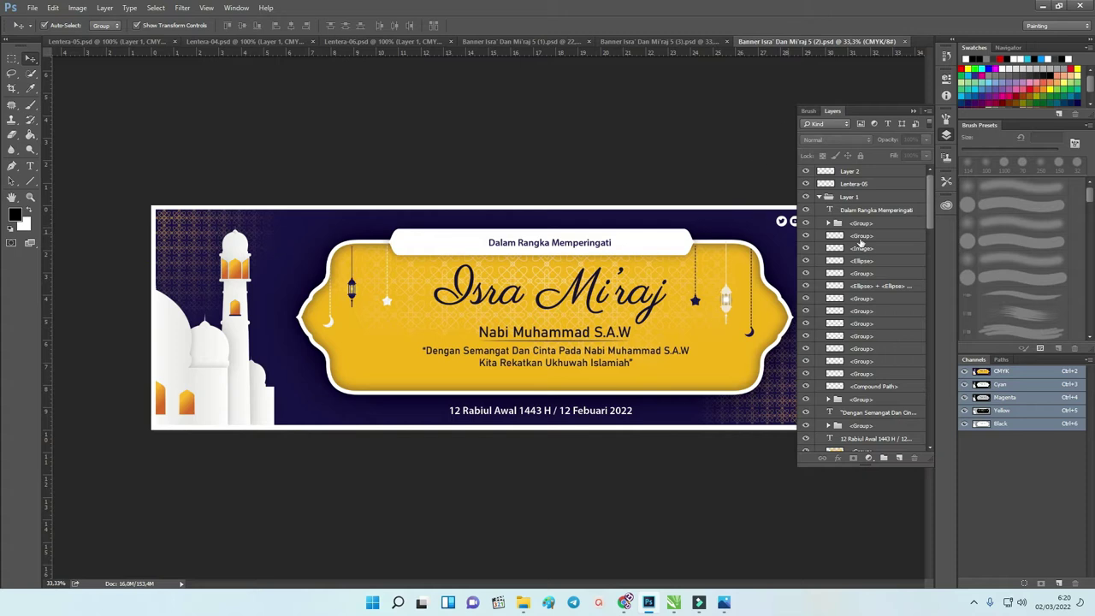
mouse_move(930, 206)
mouse_down()
mouse_move(930, 402)
mouse_move(930, 184)
mouse_up()
Ungroup the Layer 1 group in Banner Isra' Dan Mi'raj 5 (2).
click(615, 317)
mouse_move(635, 296)
mouse_down()
mouse_move(619, 298)
mouse_move(635, 298)
mouse_up()
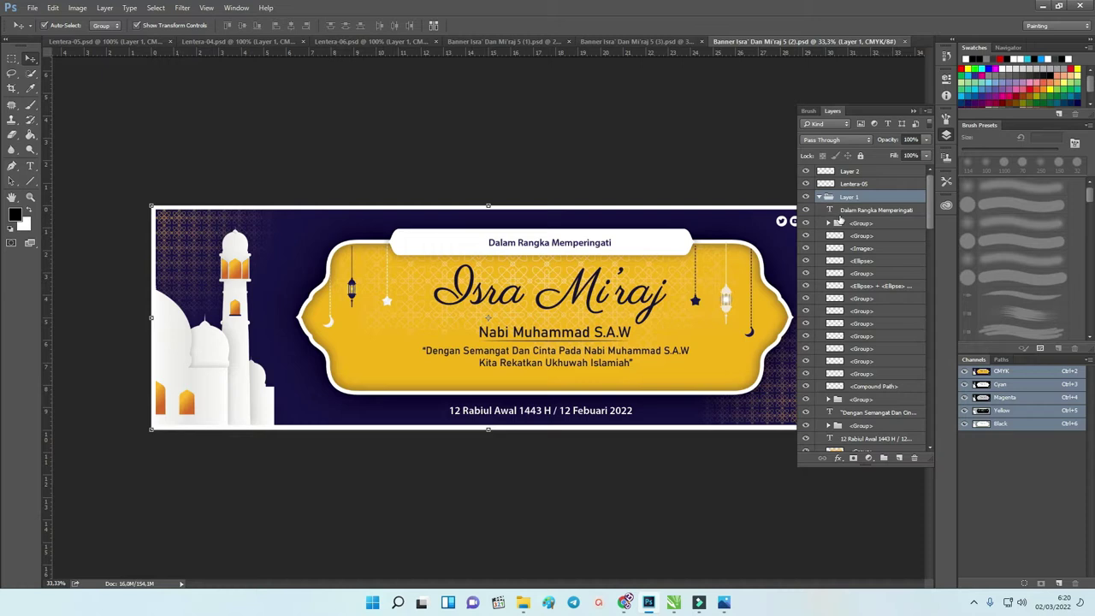
right_click(842, 198)
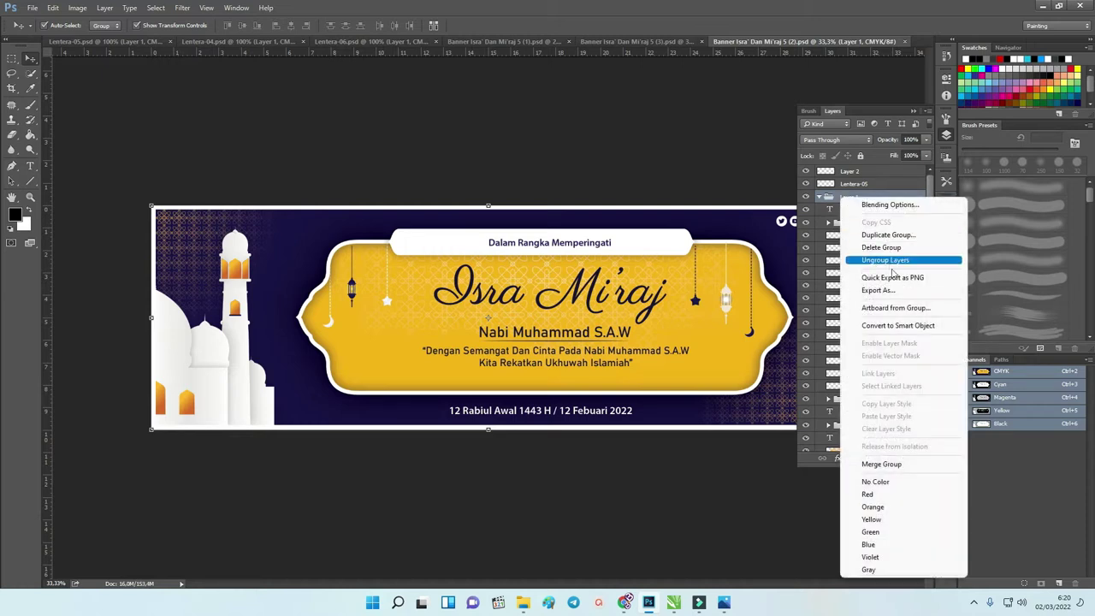
right_click(834, 199)
right_click(866, 198)
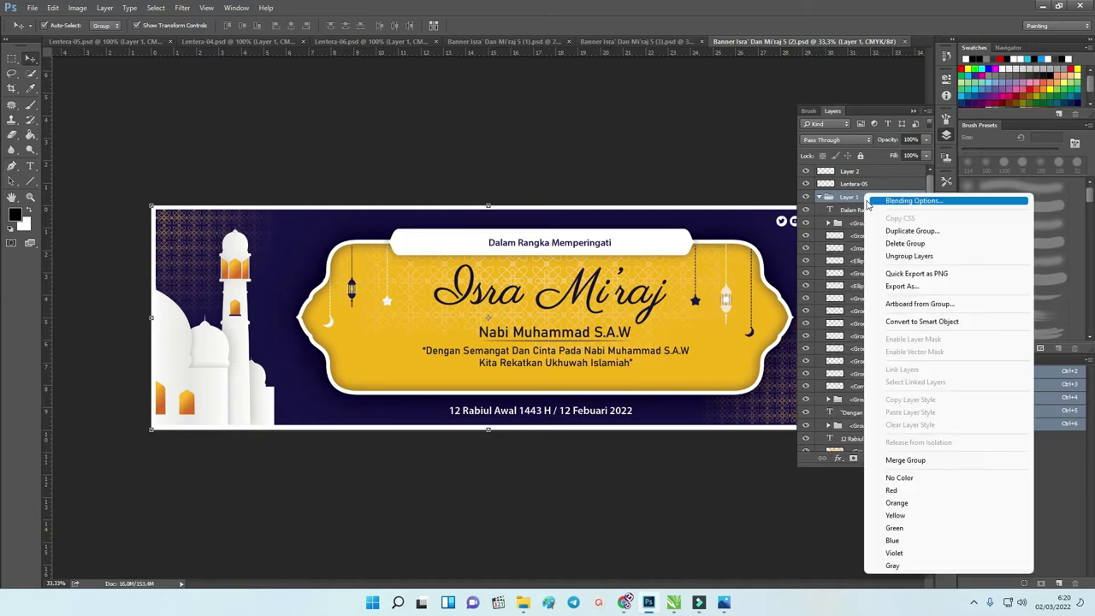
click(909, 256)
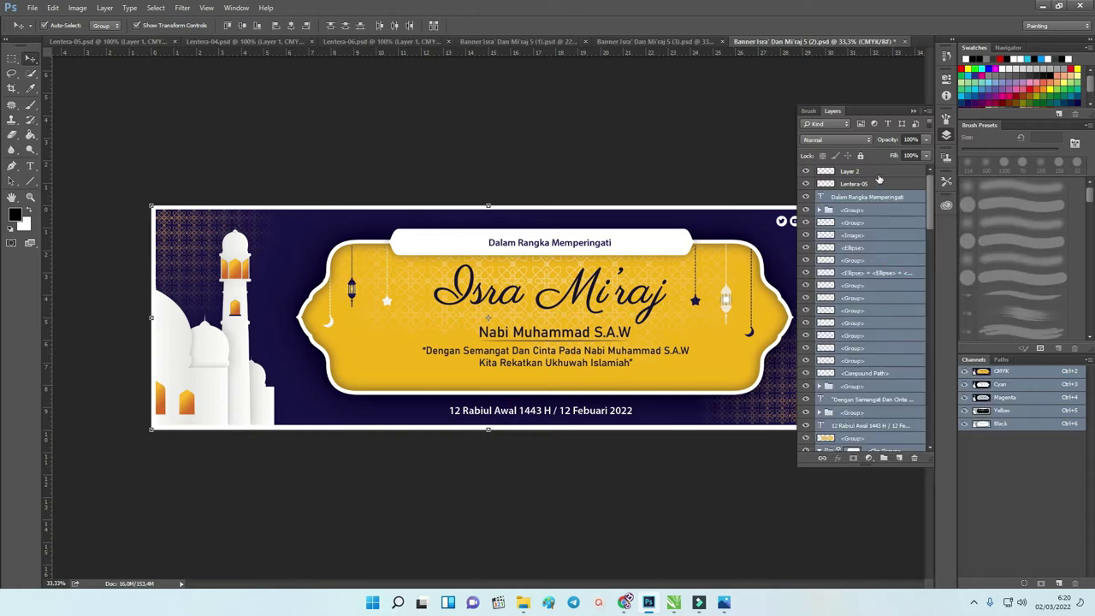
Inspect Layer 2 and the contents of the quote and "Dalam Rangka Memperingati" text layers.
click(877, 174)
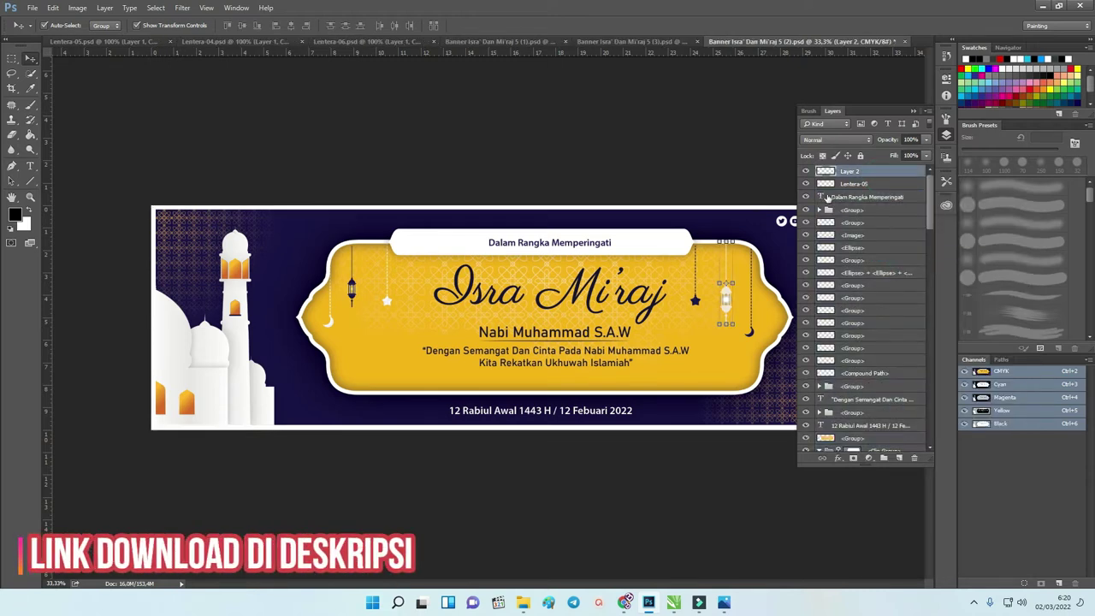
click(821, 402)
double_click(821, 401)
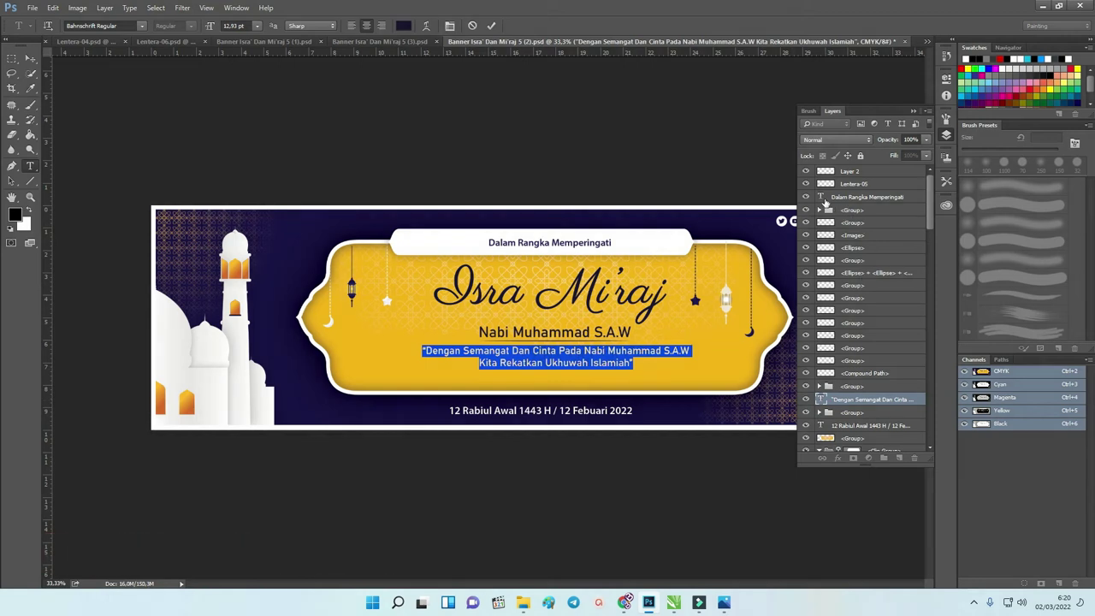
double_click(823, 199)
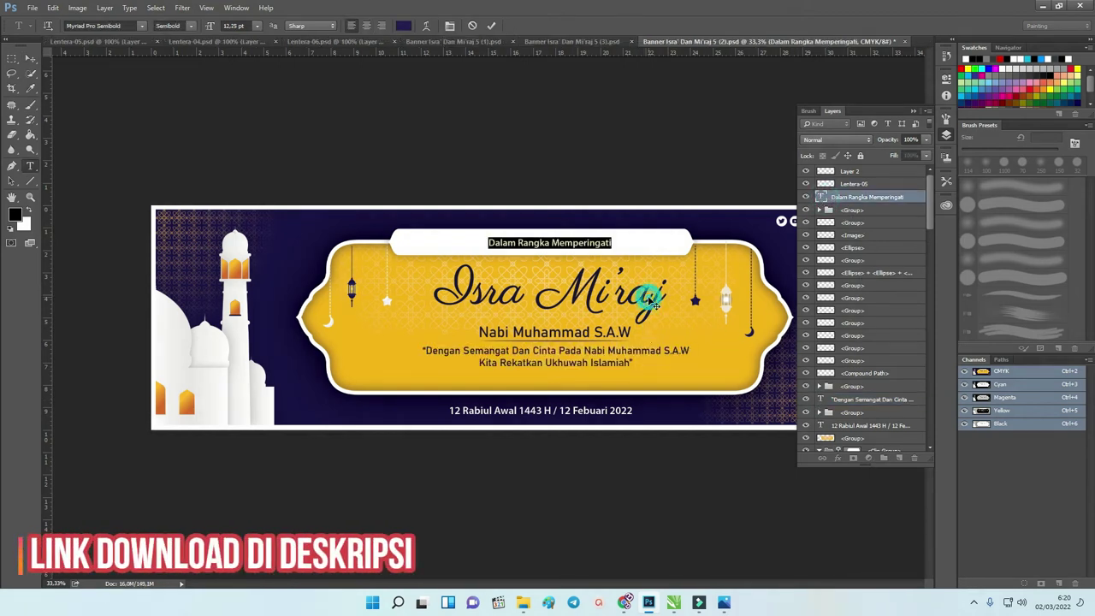
drag(932, 202, 936, 262)
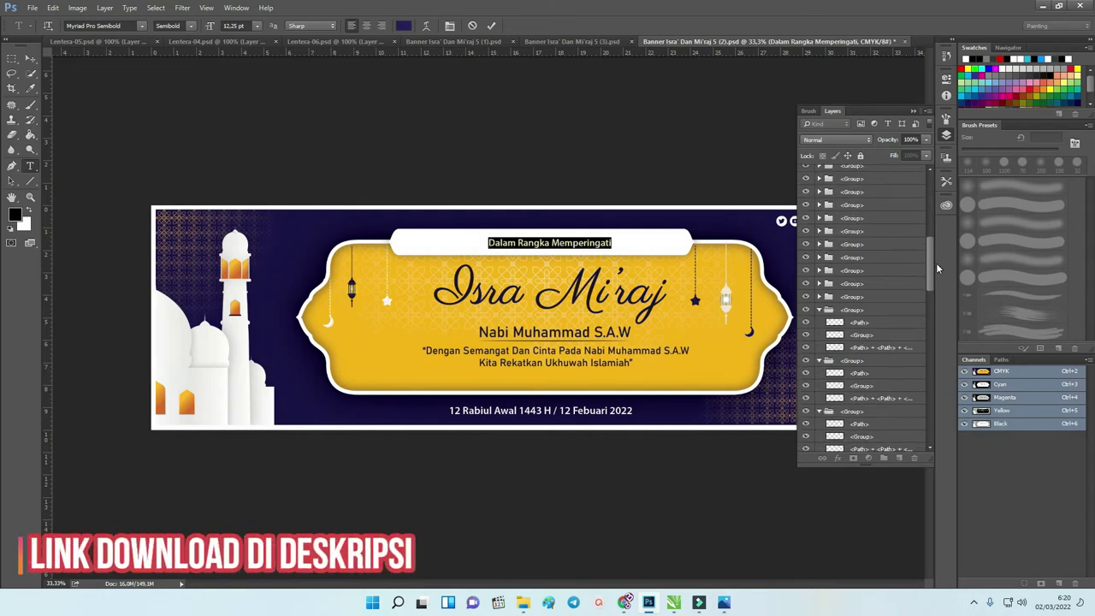
Ungroup the group holding the large "Isra Mi'raj" title and select its rasterized layer.
click(655, 297)
click(30, 58)
click(596, 308)
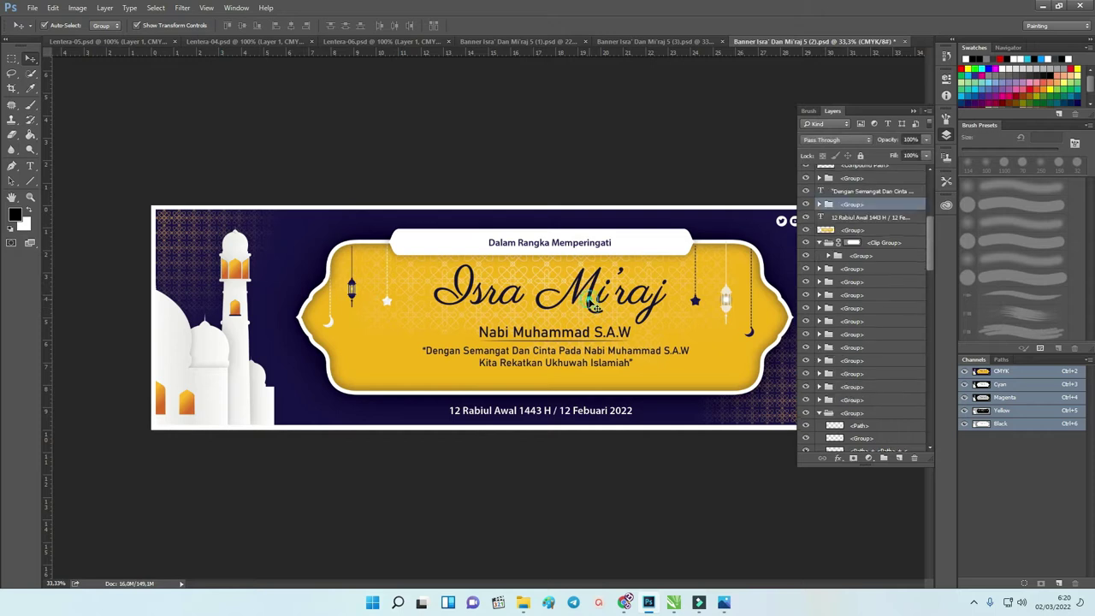
right_click(843, 206)
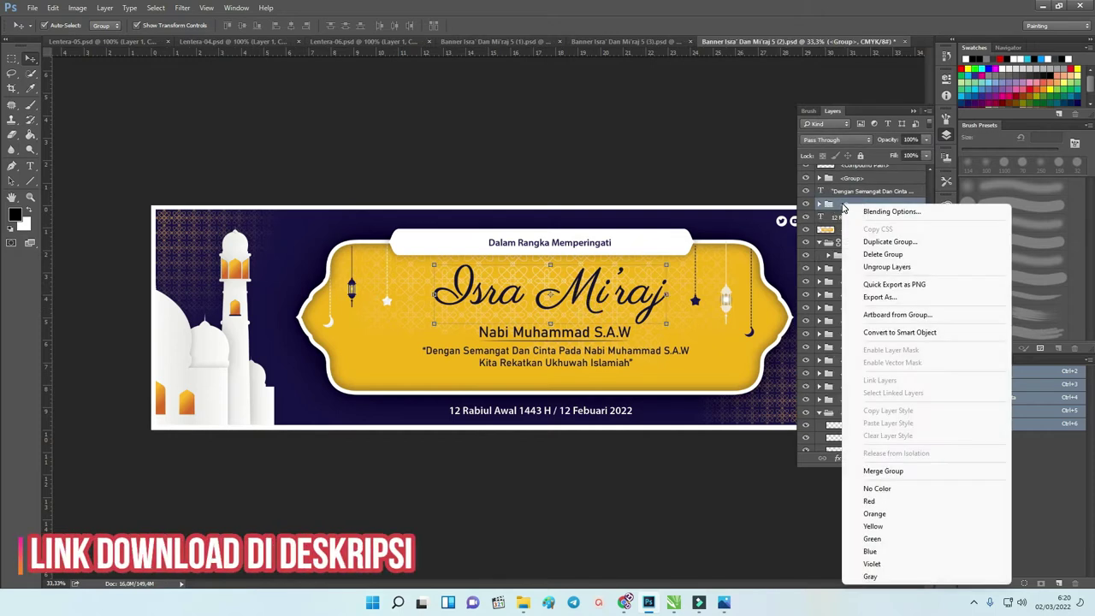
click(883, 268)
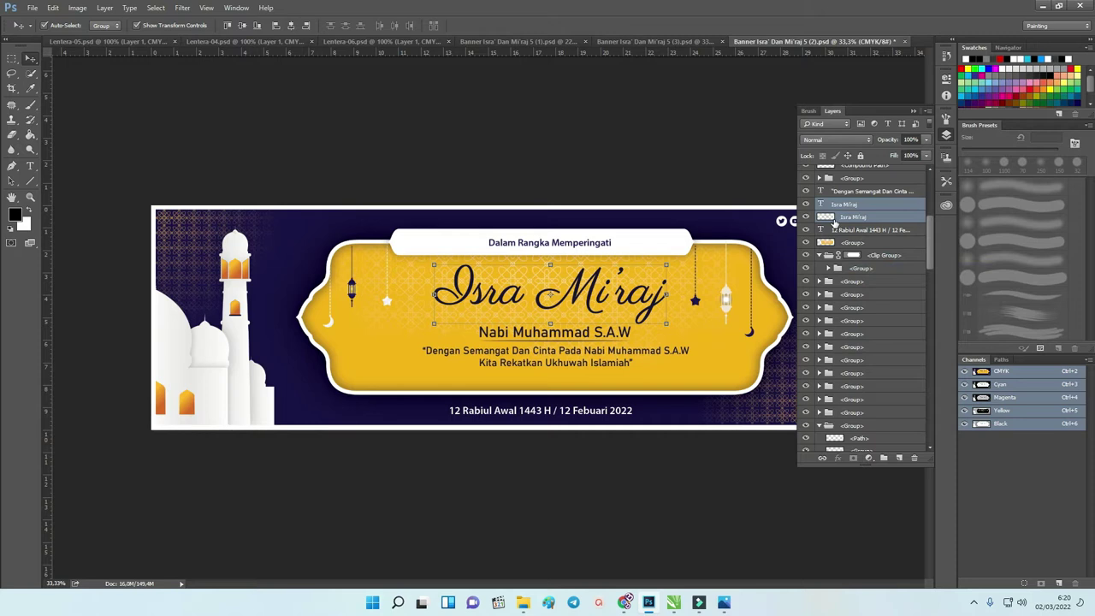
click(860, 218)
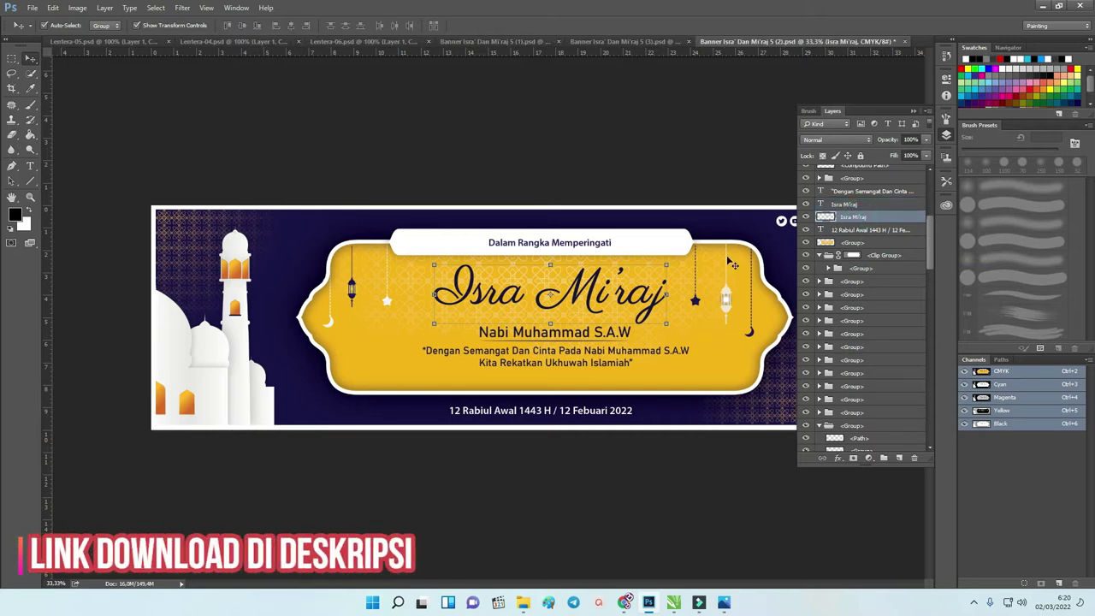
Add the text "ISra Mi'raj" in Parisienne Regular above Layer 2 and enlarge it to about 73 pt over the banner title.
click(843, 205)
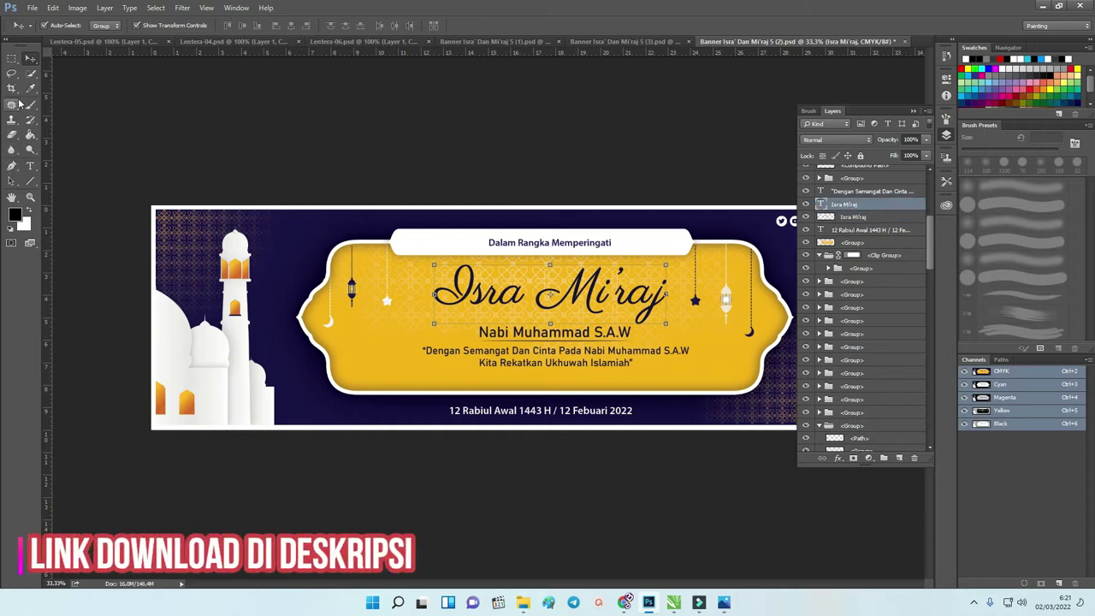
click(29, 165)
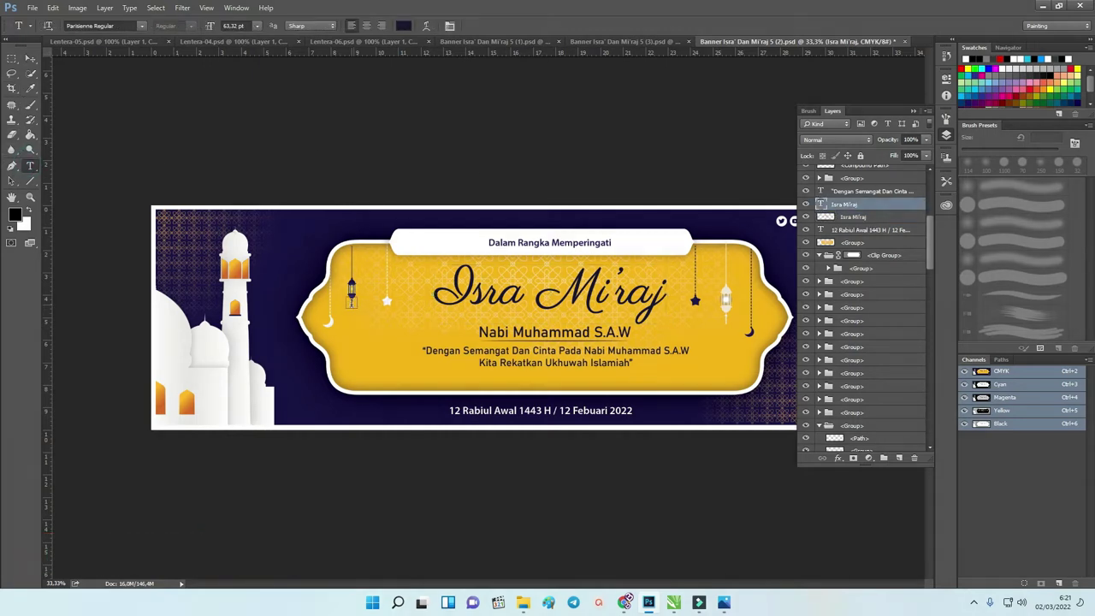
scroll(932, 270, up, 5)
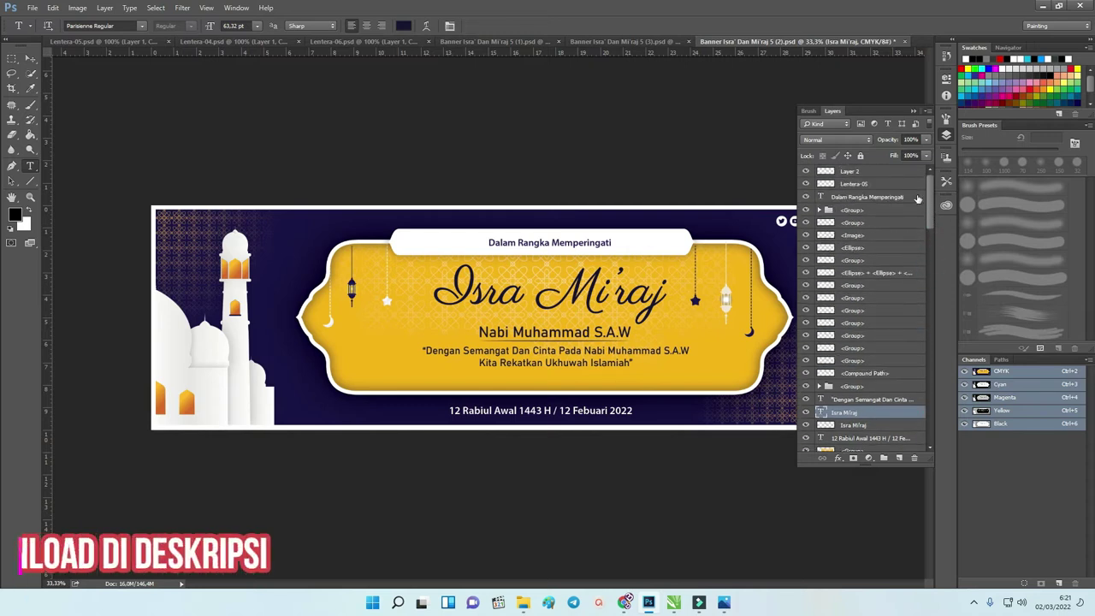
click(851, 172)
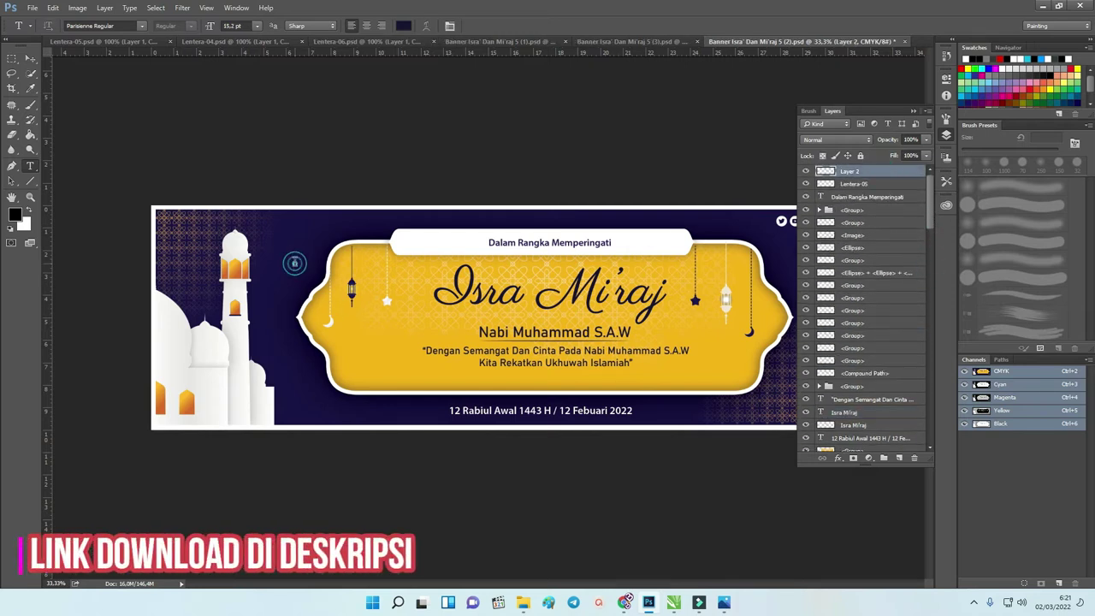
click(295, 265)
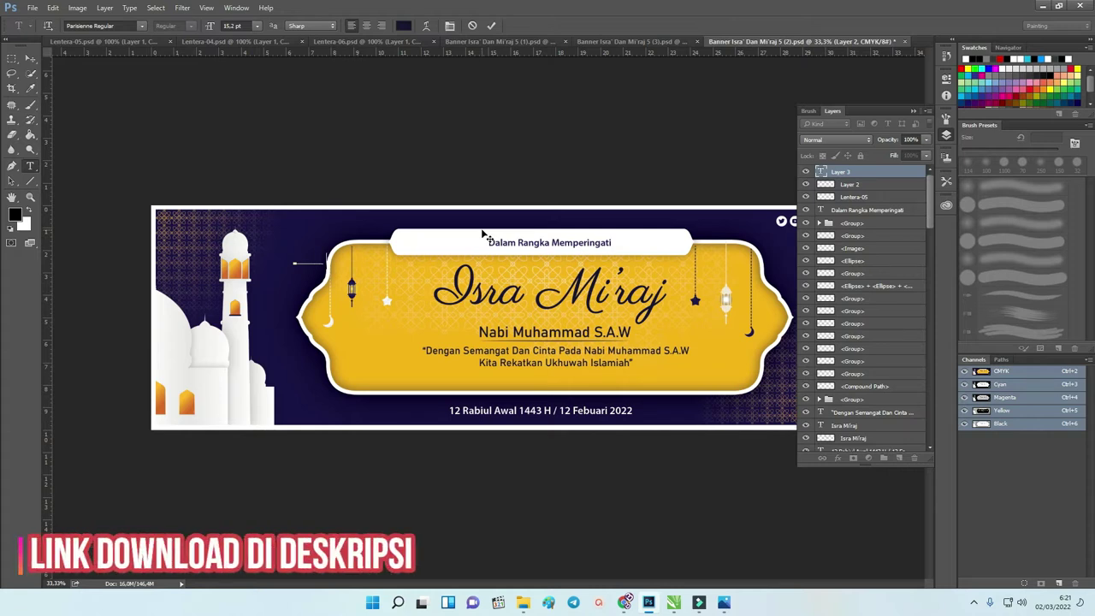
text(Mi'raj)
click(30, 58)
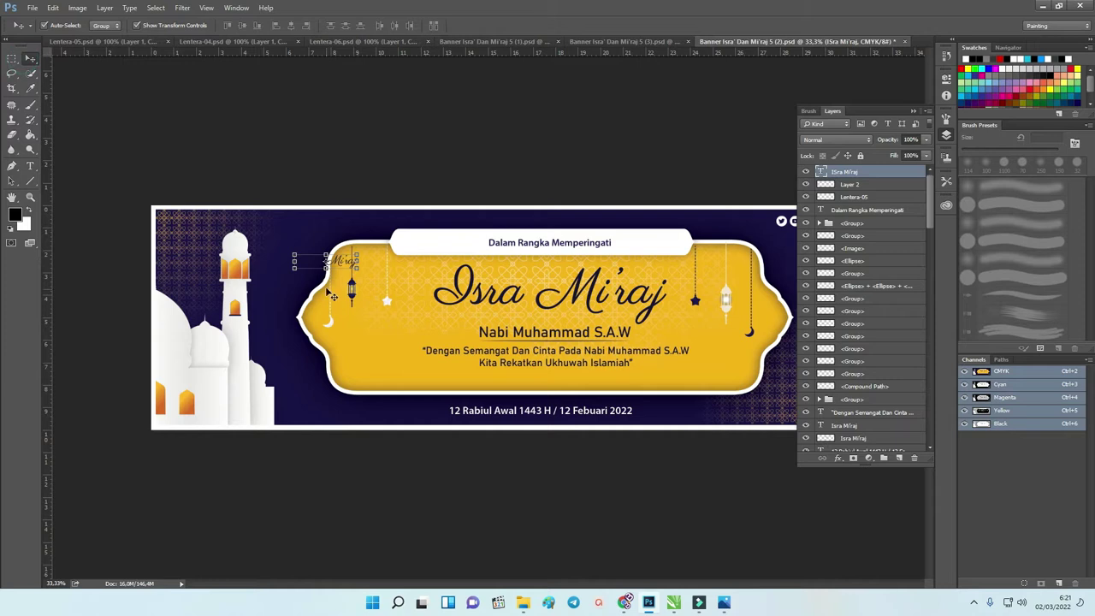
drag(351, 272, 596, 330)
key(Return)
Correct the added title text to "Isra Mi'raj" with a lowercase s and shift it slightly to the left on the banner.
key(t)
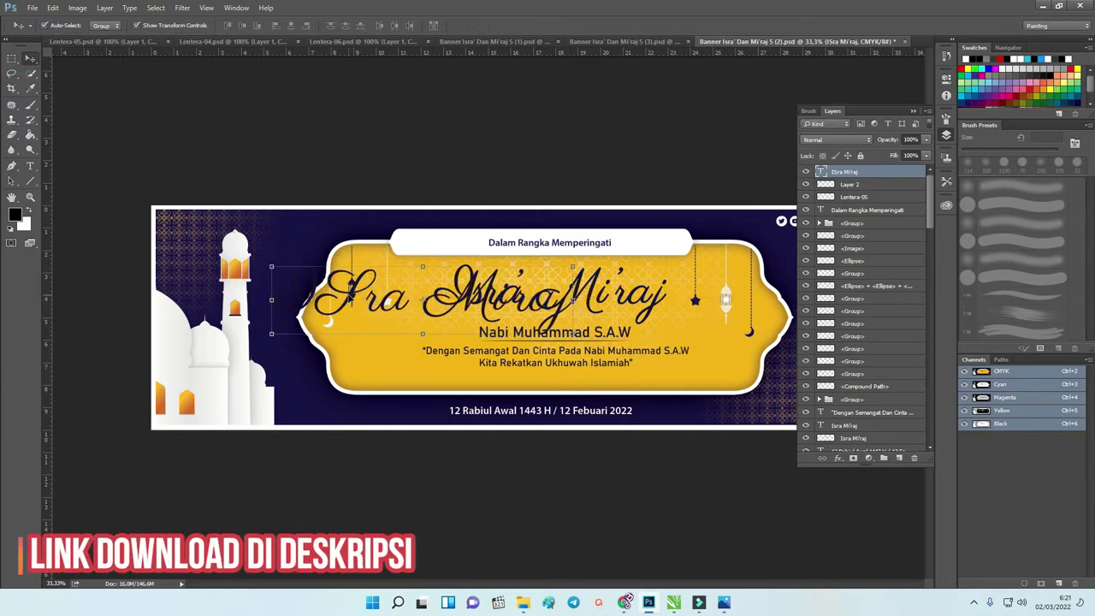
drag(349, 289, 317, 295)
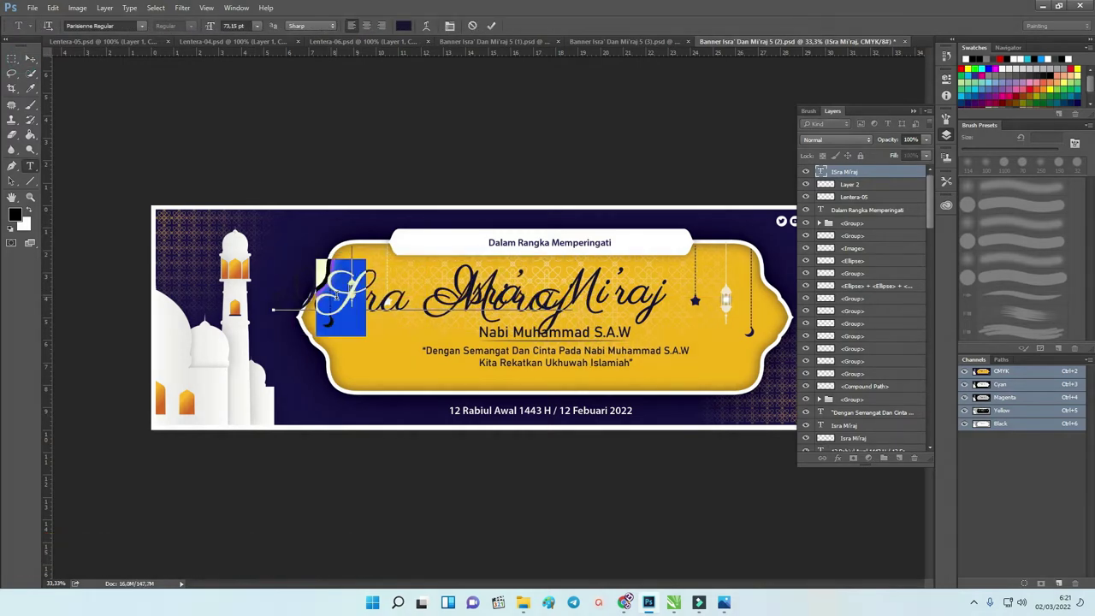
key(BackSpace)
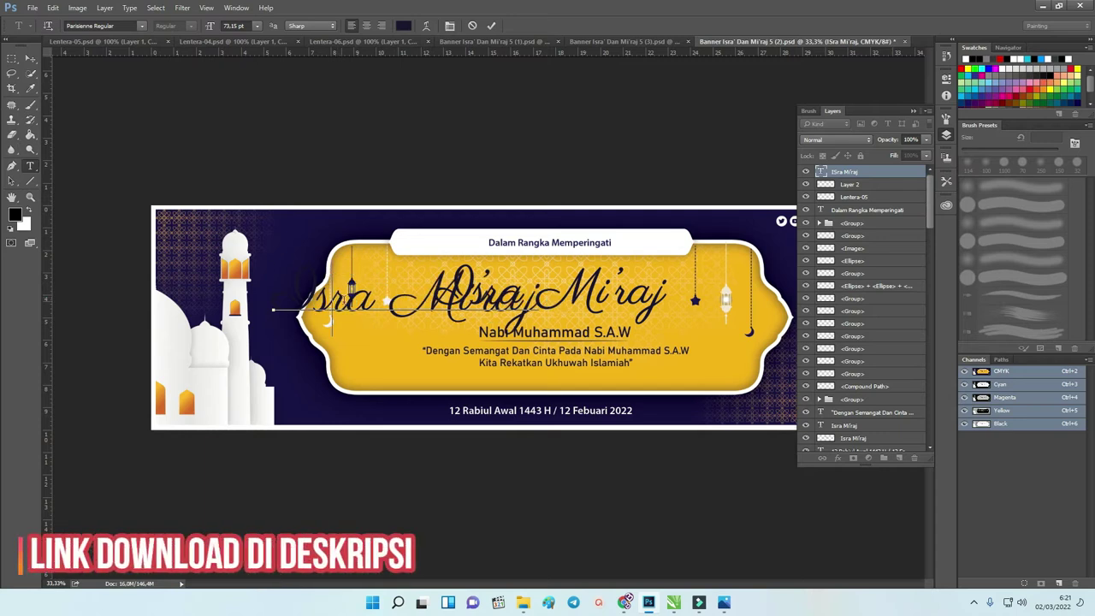
key(ctrl+a)
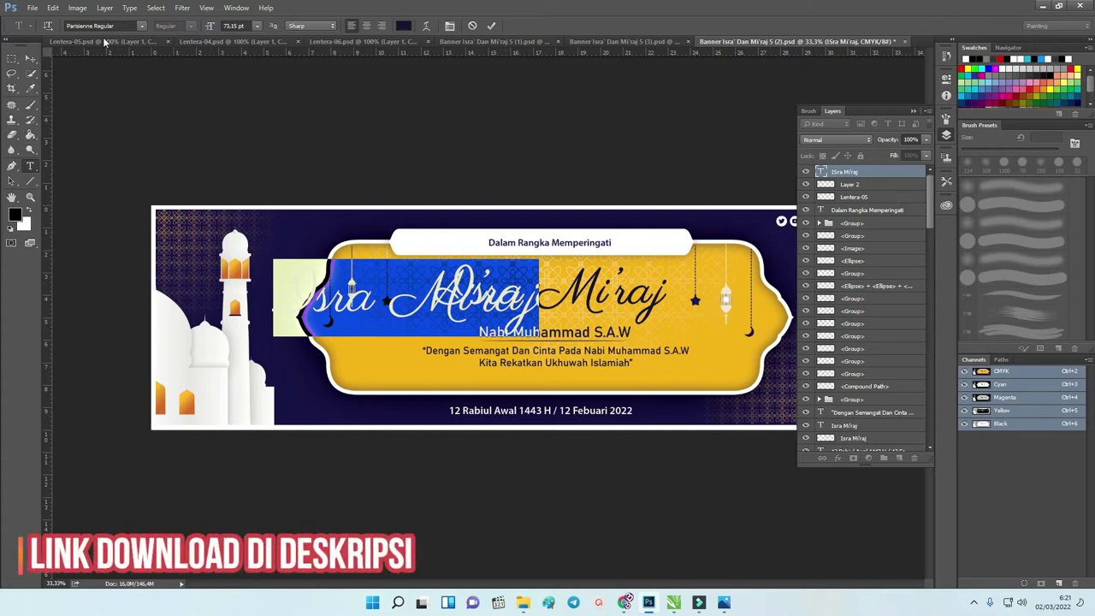
click(31, 58)
mouse_move(462, 325)
mouse_down()
mouse_move(399, 325)
mouse_move(444, 320)
mouse_up()
Delete the added "Isra Mi'raj" text layer above Layer 2.
double_click(444, 320)
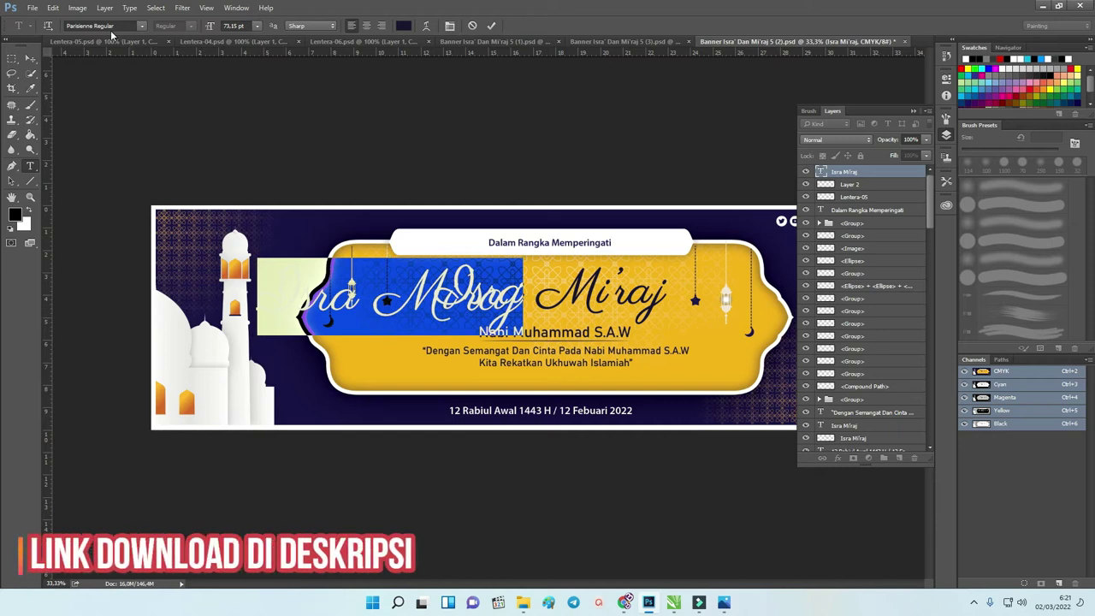
click(30, 58)
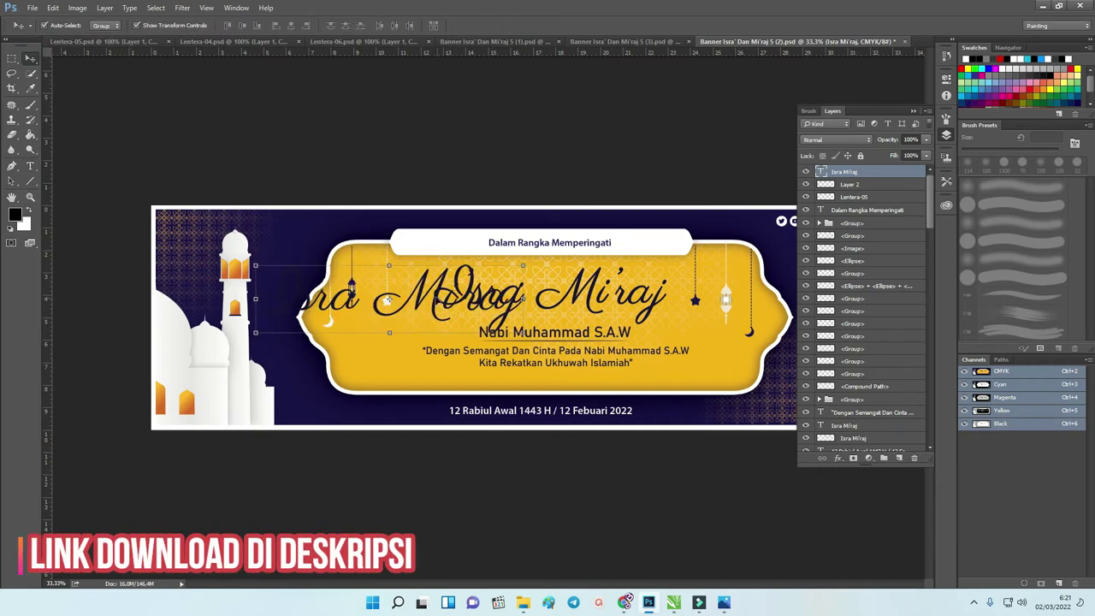
key(Delete)
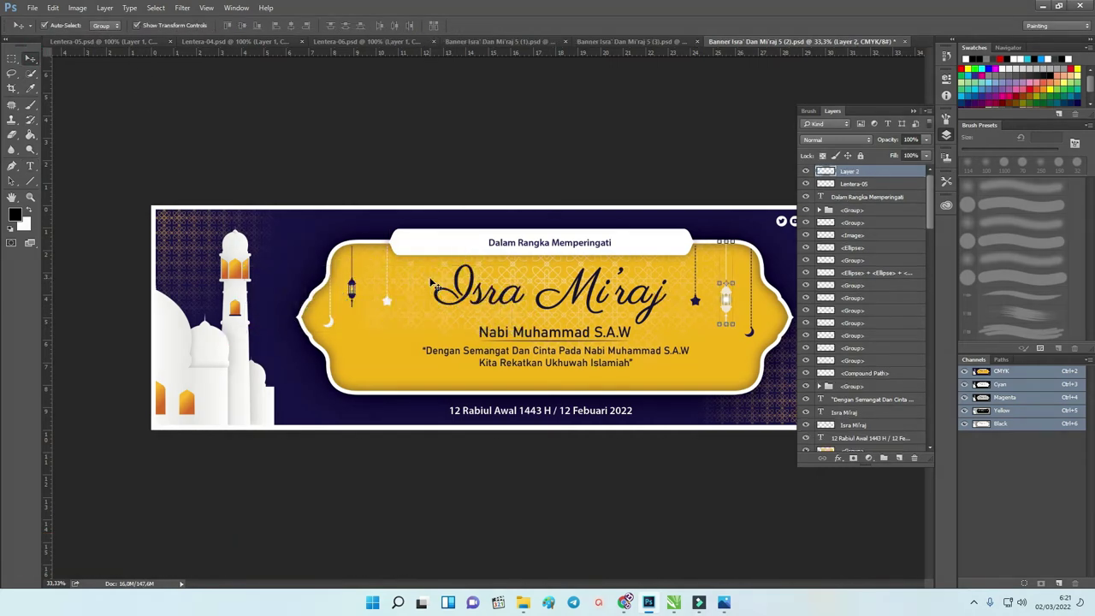
Briefly hide and show the image and ellipse layers to check which parts of the banner they contain.
click(807, 234)
click(807, 234)
scroll(817, 256, up, 1)
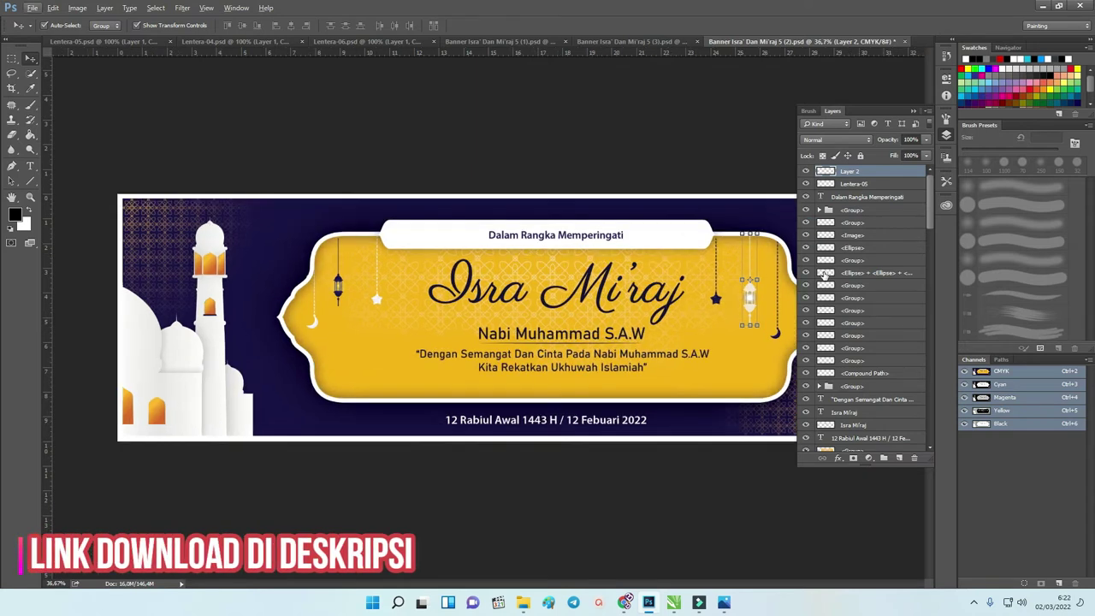
click(807, 273)
click(803, 270)
scroll(821, 282, down, 2)
scroll(604, 268, down, 3)
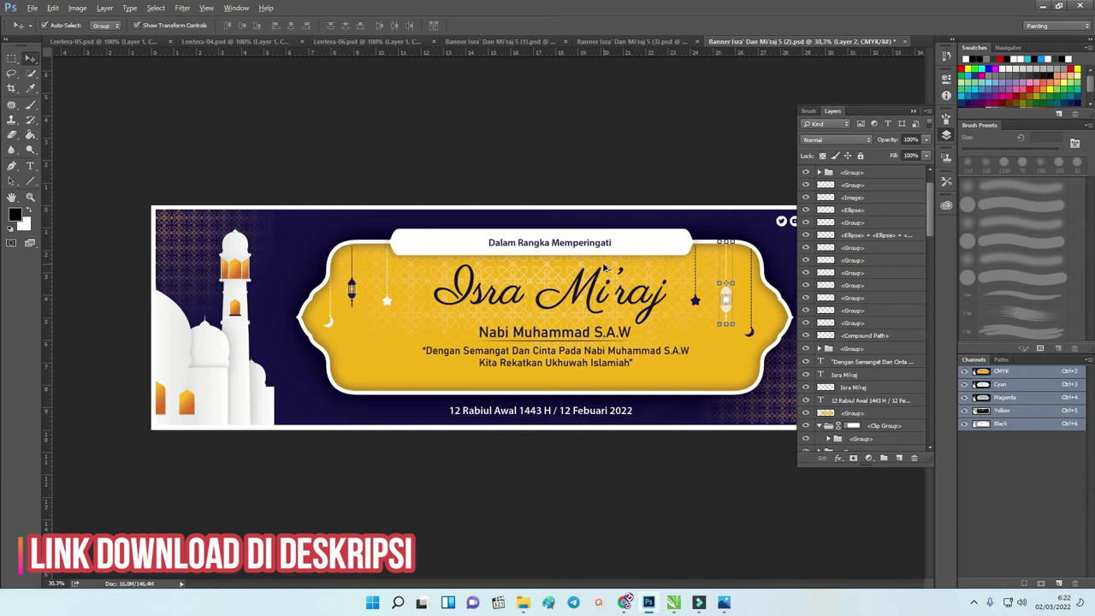
Add a Hue/Saturation adjustment layer above Layer 2, at the top of the layer stack.
click(647, 158)
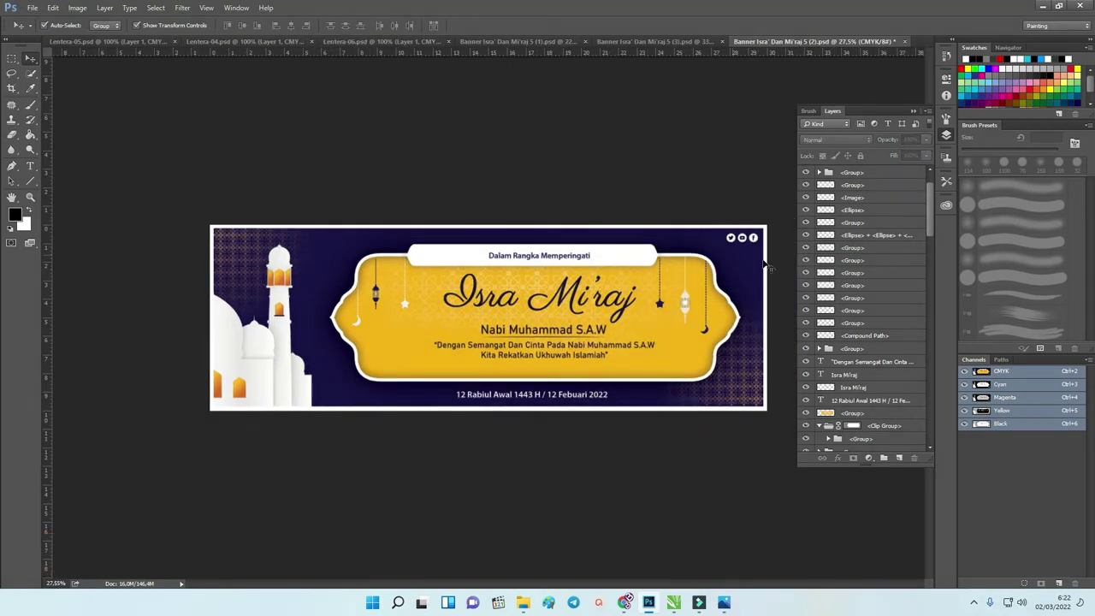
drag(928, 229, 925, 196)
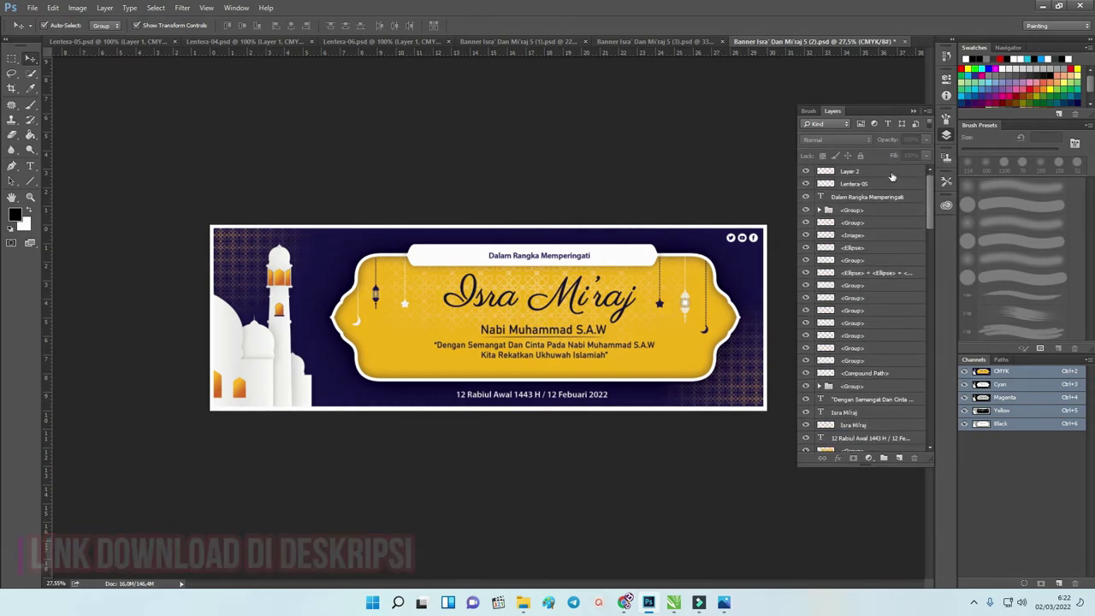
click(889, 173)
click(713, 146)
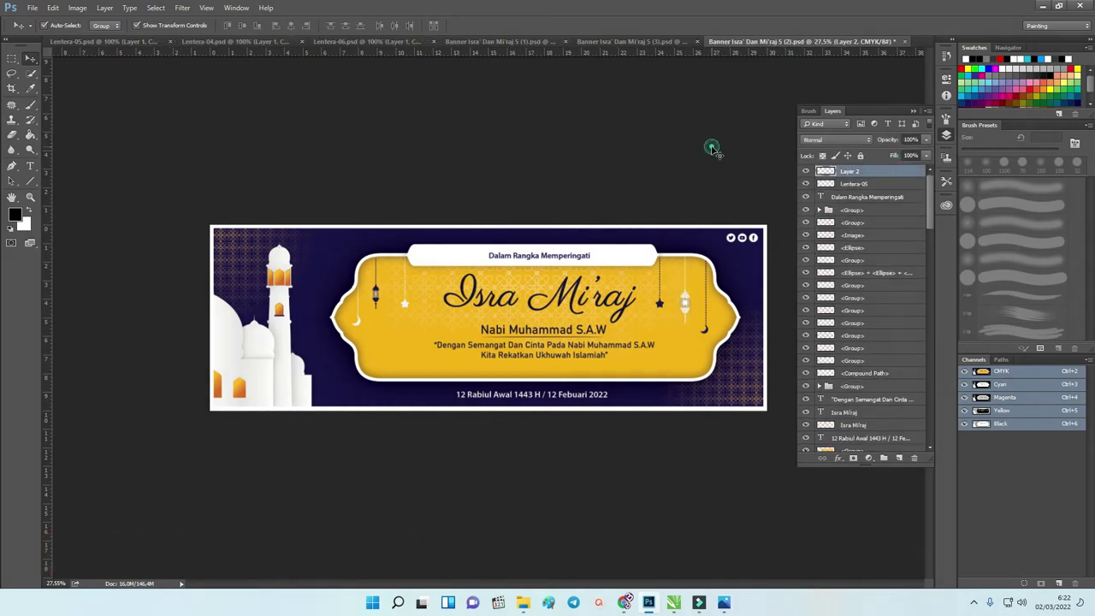
click(870, 460)
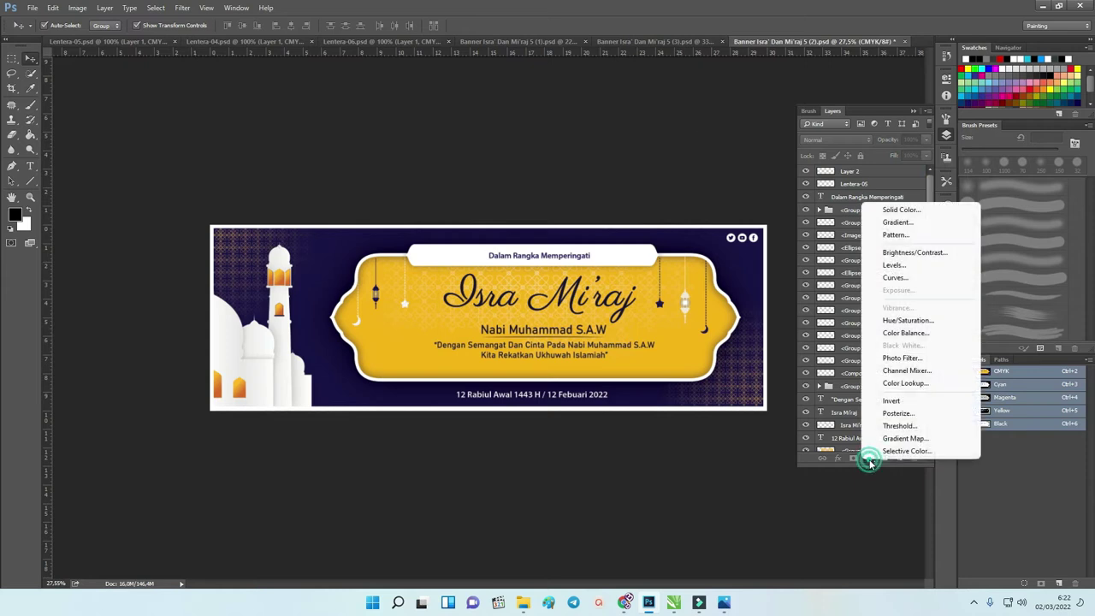
click(913, 324)
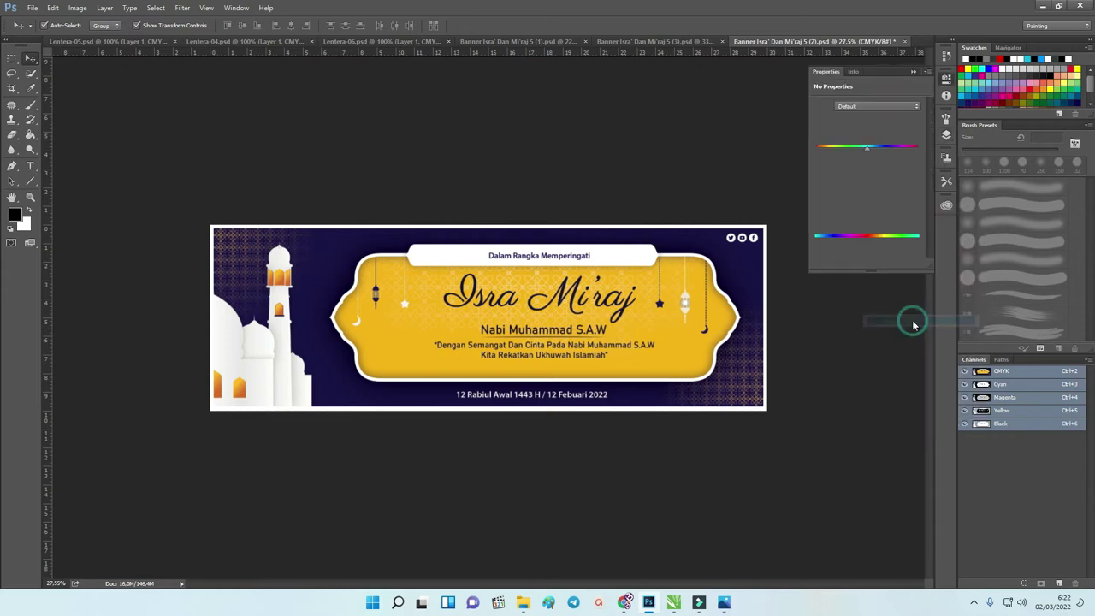
click(946, 135)
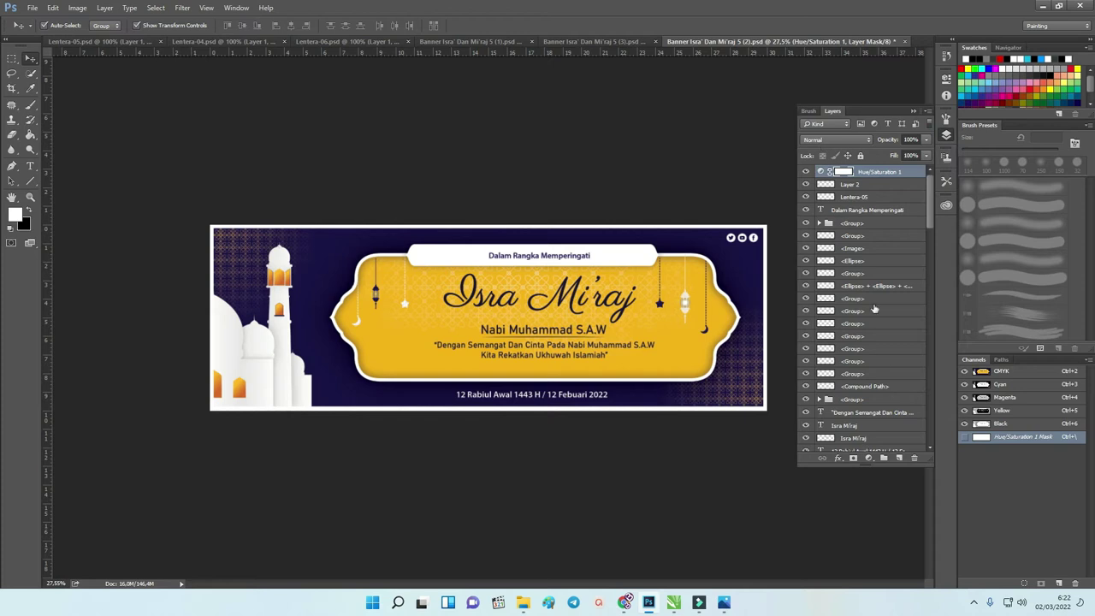
Set the hue of the Hue/Saturation 1 adjustment layer to +8.
double_click(821, 172)
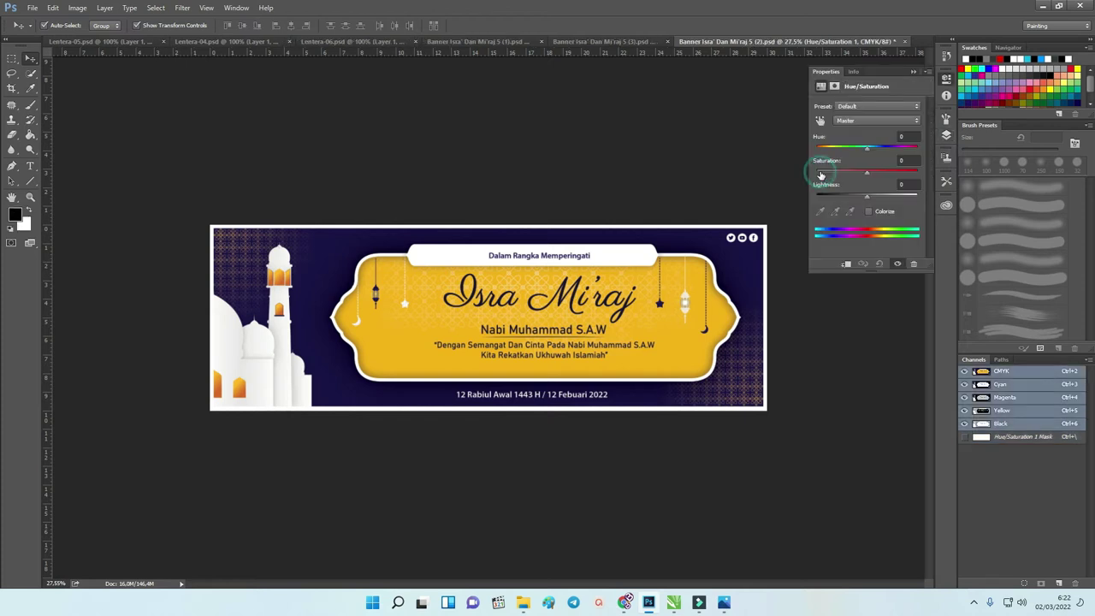
mouse_move(870, 150)
mouse_down()
mouse_move(845, 151)
mouse_move(872, 151)
mouse_up()
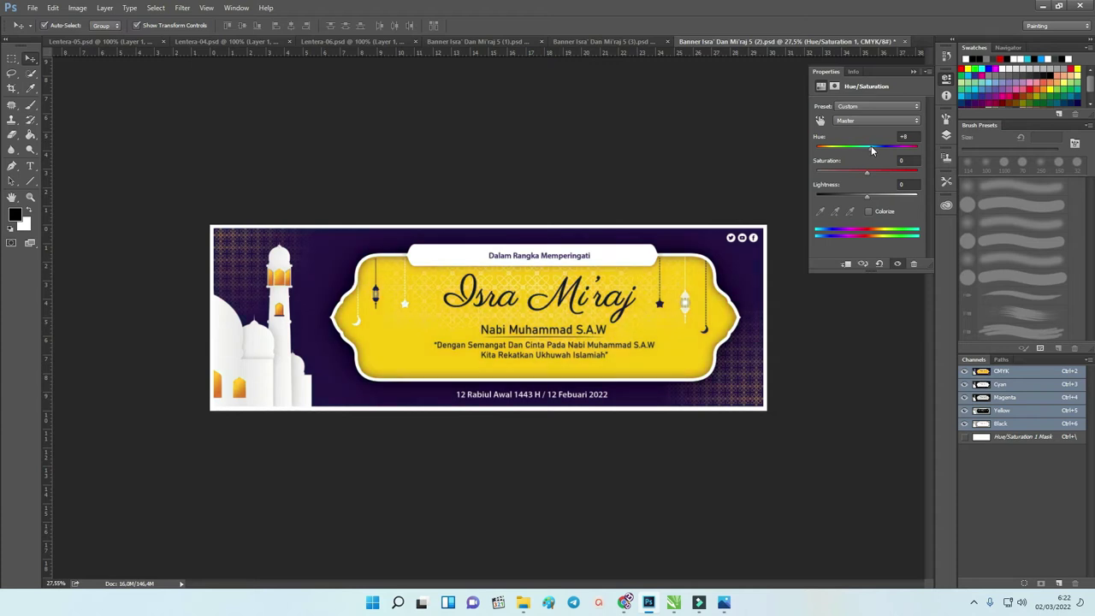
click(913, 72)
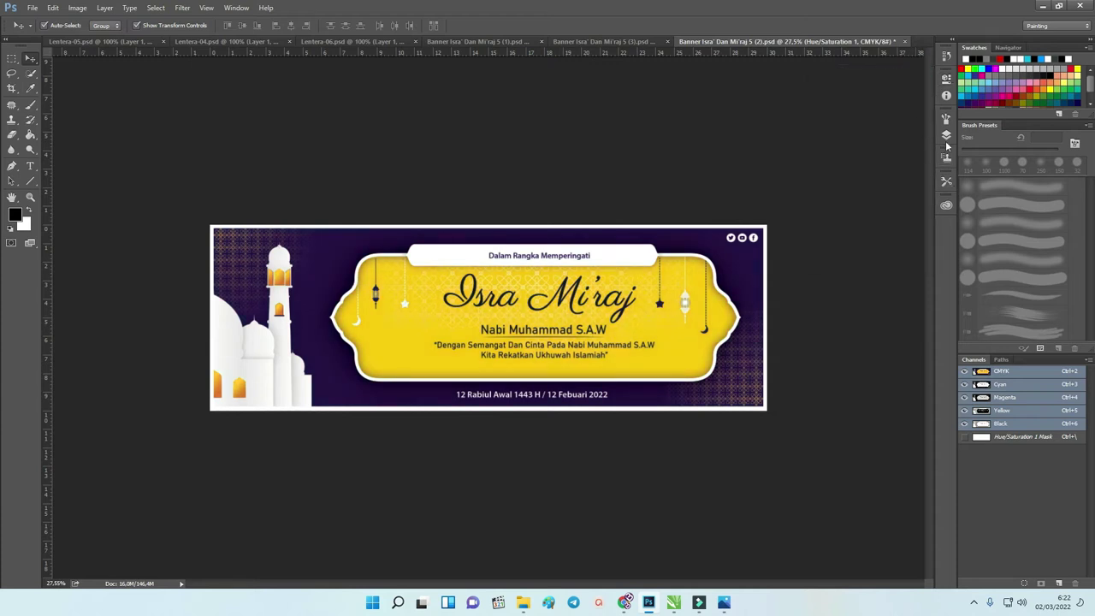
click(947, 137)
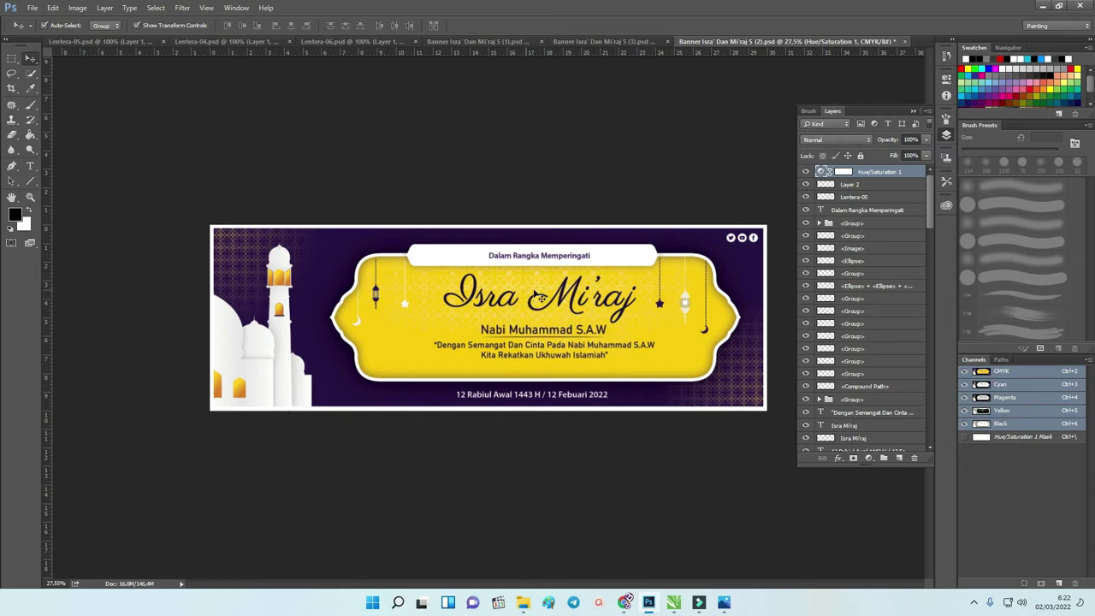
Move the "Dalam Rangka Memperingati", quote, "Isra Mi'raj" and date text layers above the Hue/Saturation 1 layer.
click(842, 212)
scroll(847, 325, down, 3)
ctrl+click(848, 322)
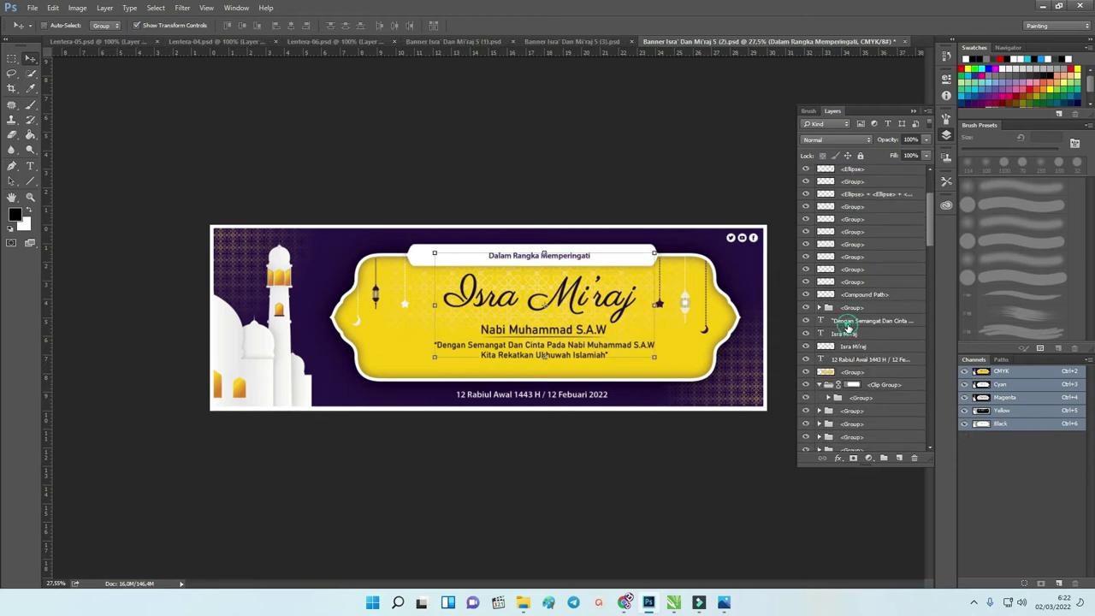
ctrl+click(844, 334)
ctrl+click(856, 359)
scroll(859, 359, down, 1)
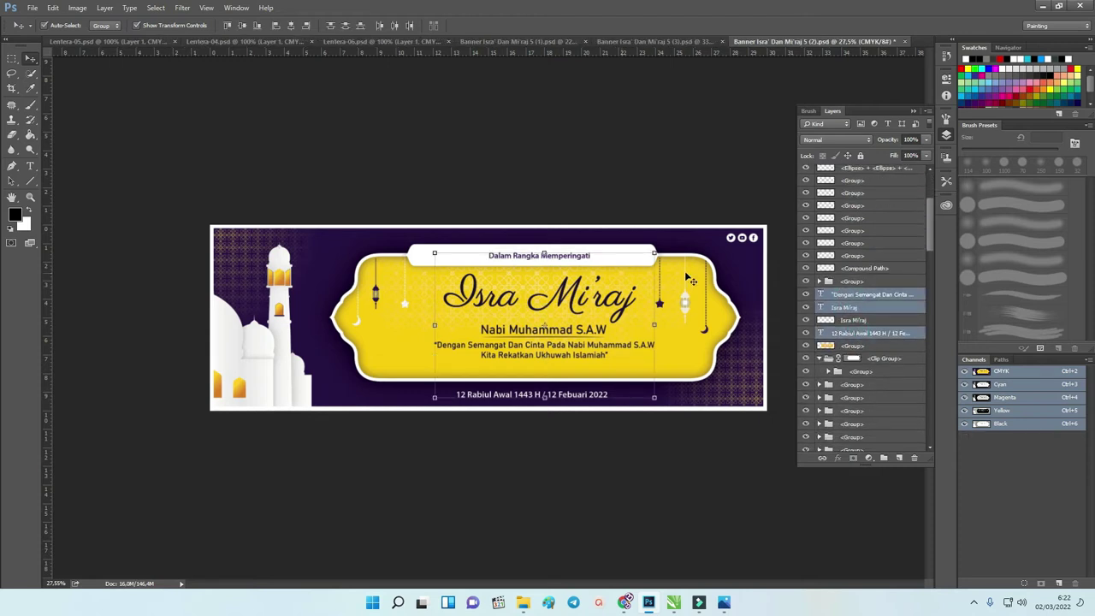
scroll(890, 347, down, 8)
scroll(897, 352, up, 10)
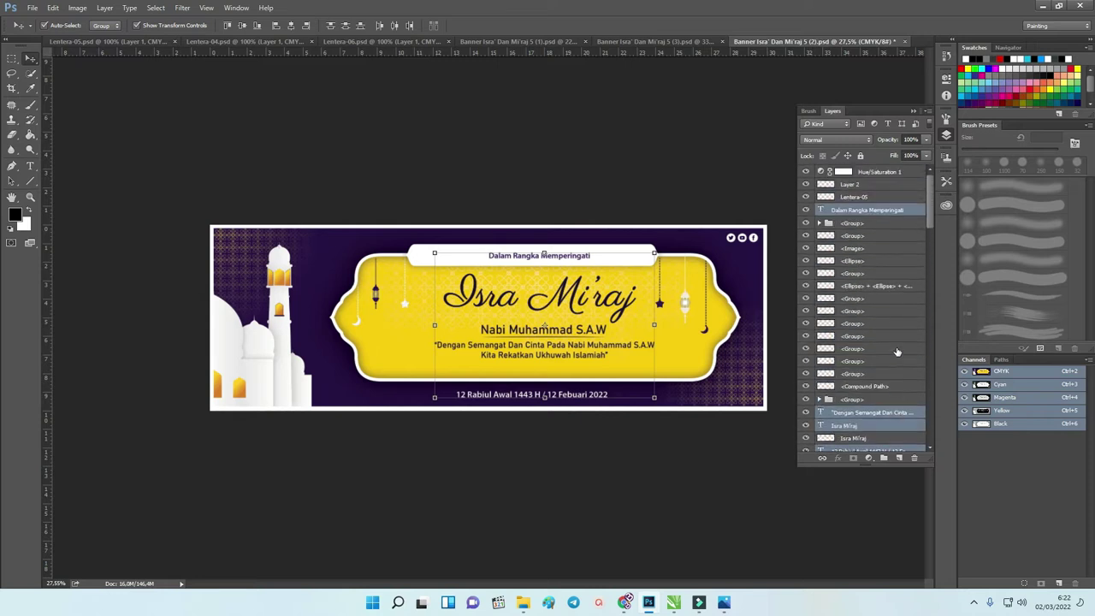
key(ctrl+shift+bracketright)
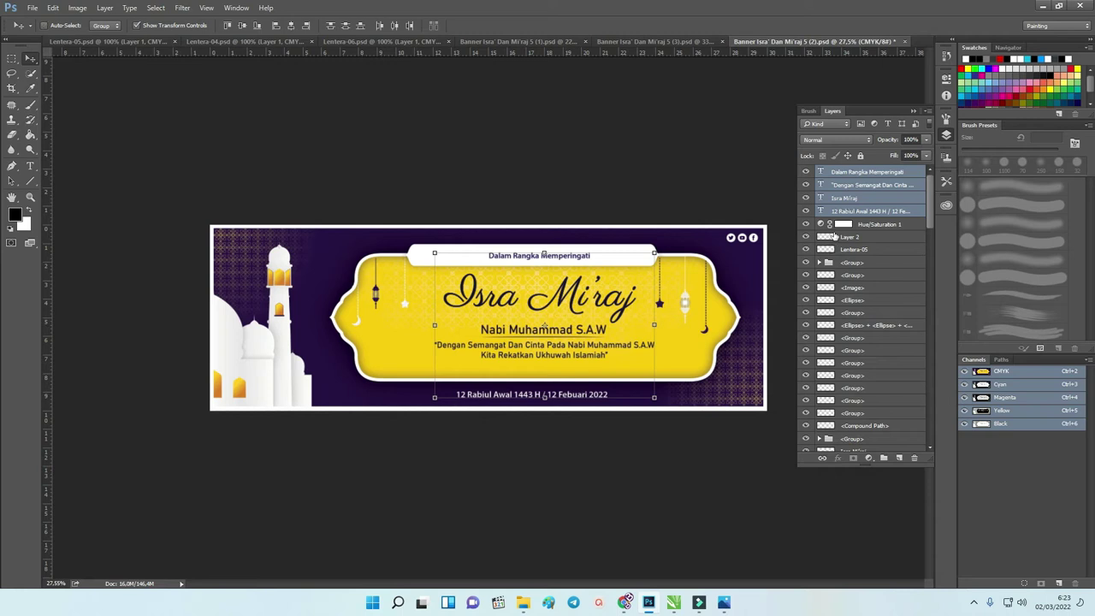
Group the four selected text layers and toggle the group's visibility to check its contents.
key(ctrl+g)
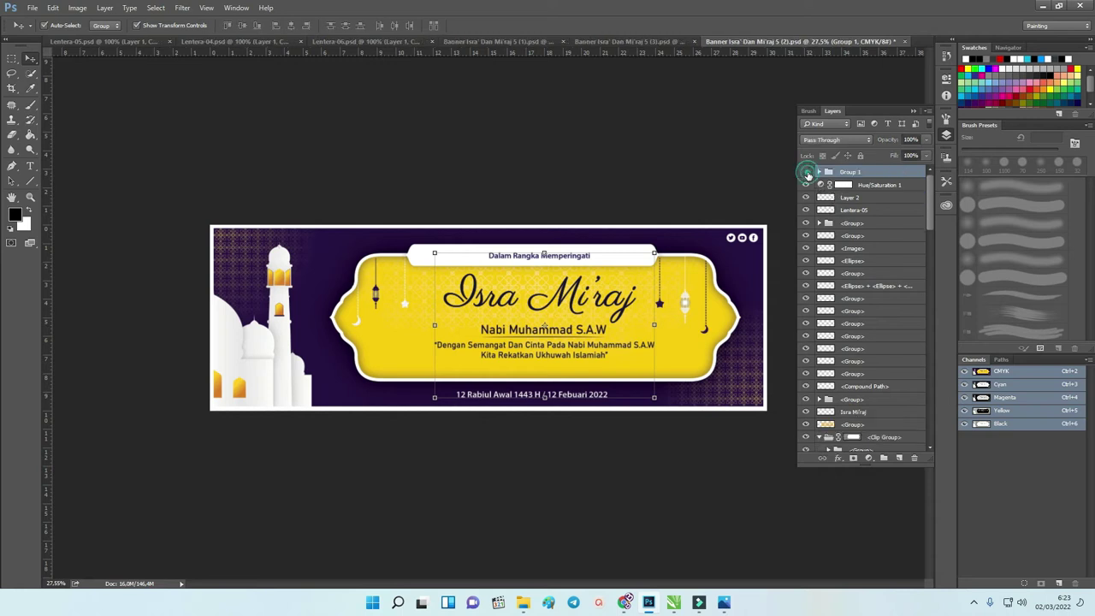
click(807, 174)
click(807, 174)
Bring the rasterized "Isra Mi'raj" layer to the top of the layer stack and hide it.
click(872, 415)
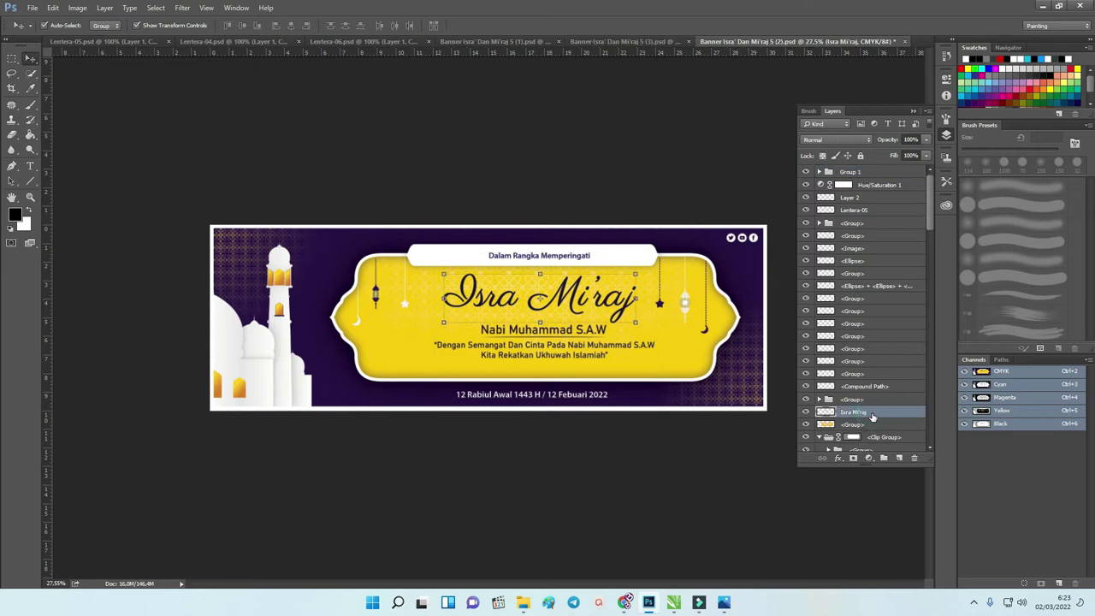
key(ctrl+shift+bracketright)
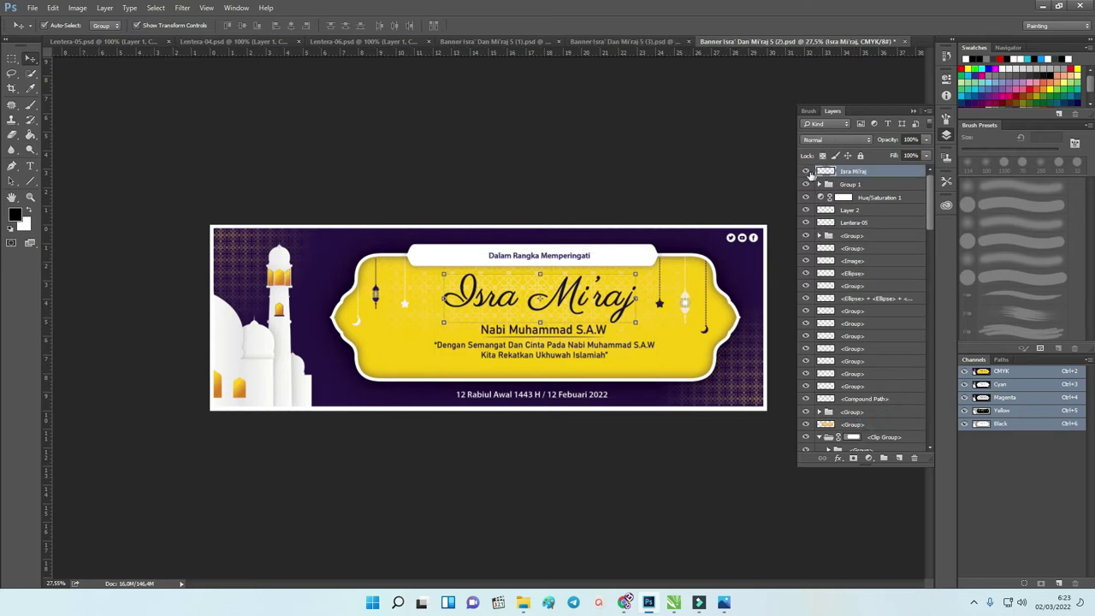
click(808, 174)
Bring the group holding "Nabi Muhammad S.A.W" to the top of the layer stack, above the rasterized title.
click(577, 334)
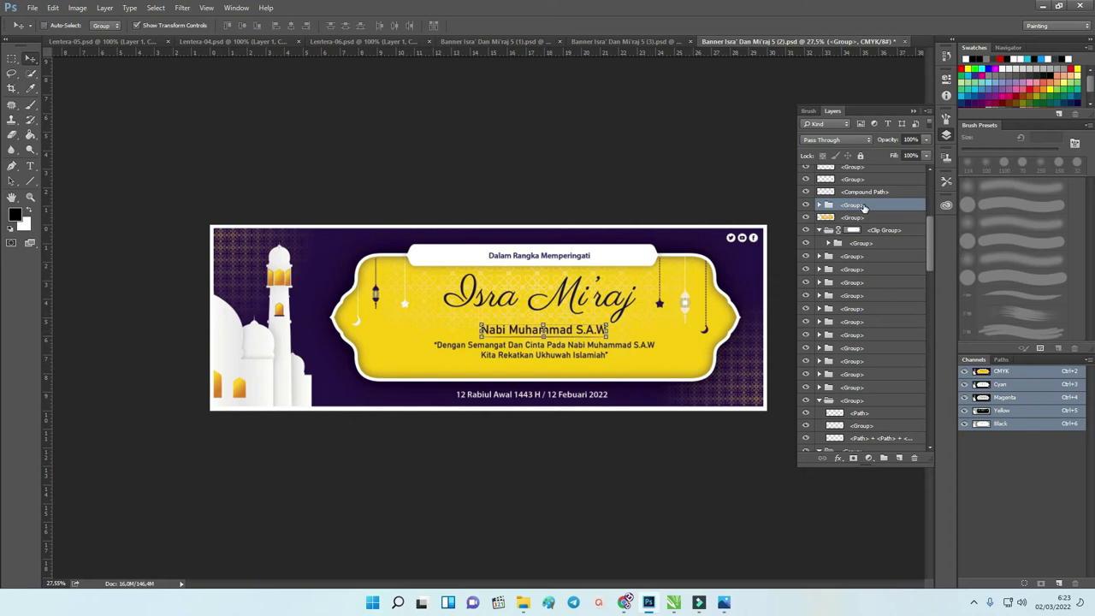
key(ctrl+shift+bracketright)
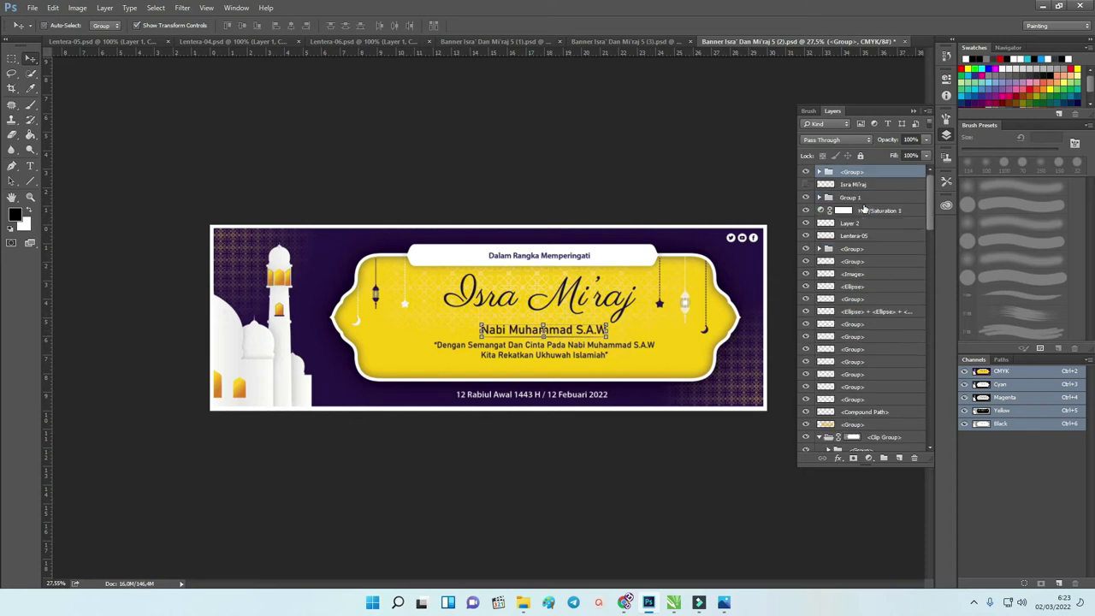
click(867, 185)
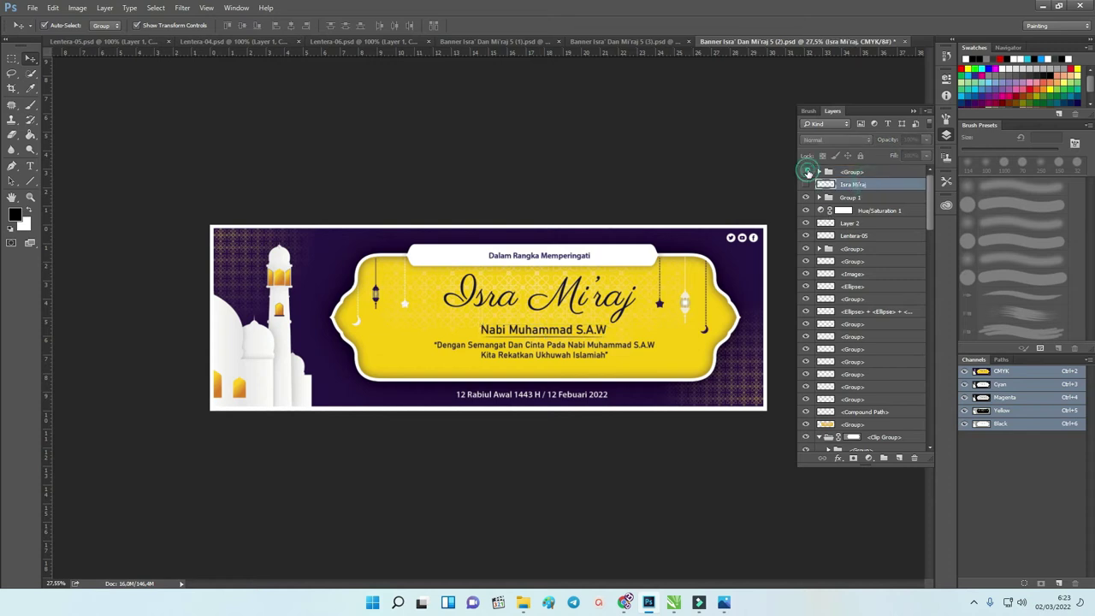
Hide both text groups and set the hue of the Hue/Saturation 1 layer to -17.
click(805, 173)
click(805, 197)
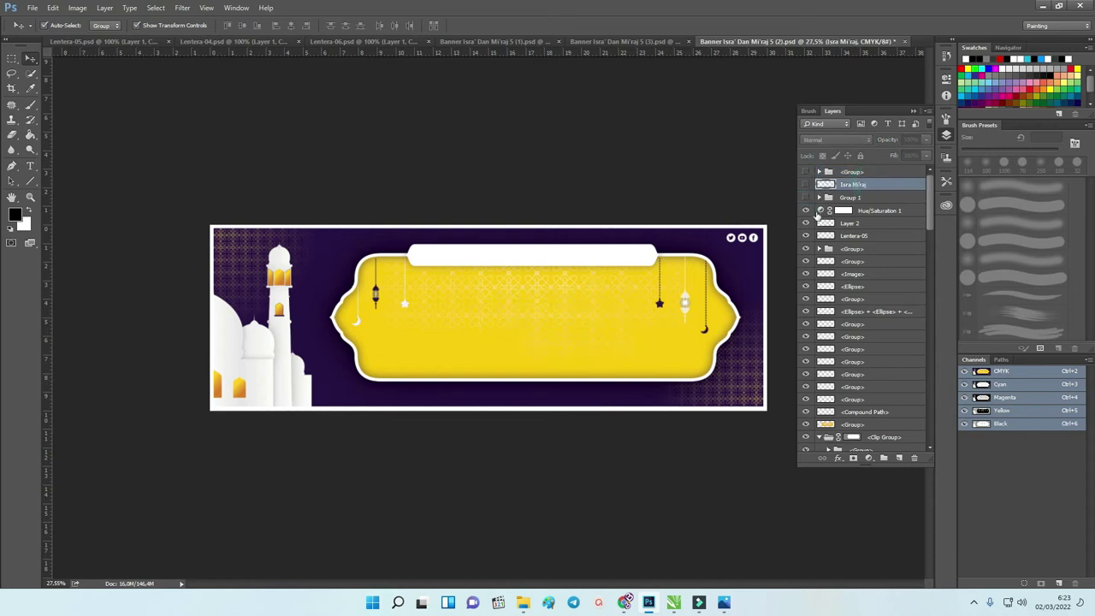
double_click(822, 212)
drag(871, 149, 859, 153)
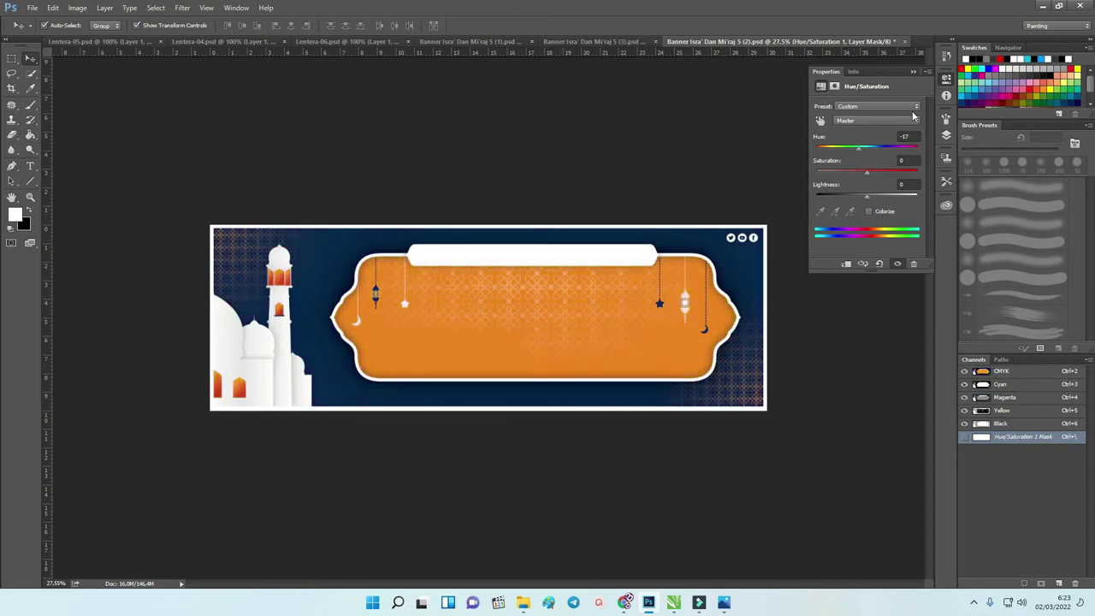
click(913, 71)
click(946, 134)
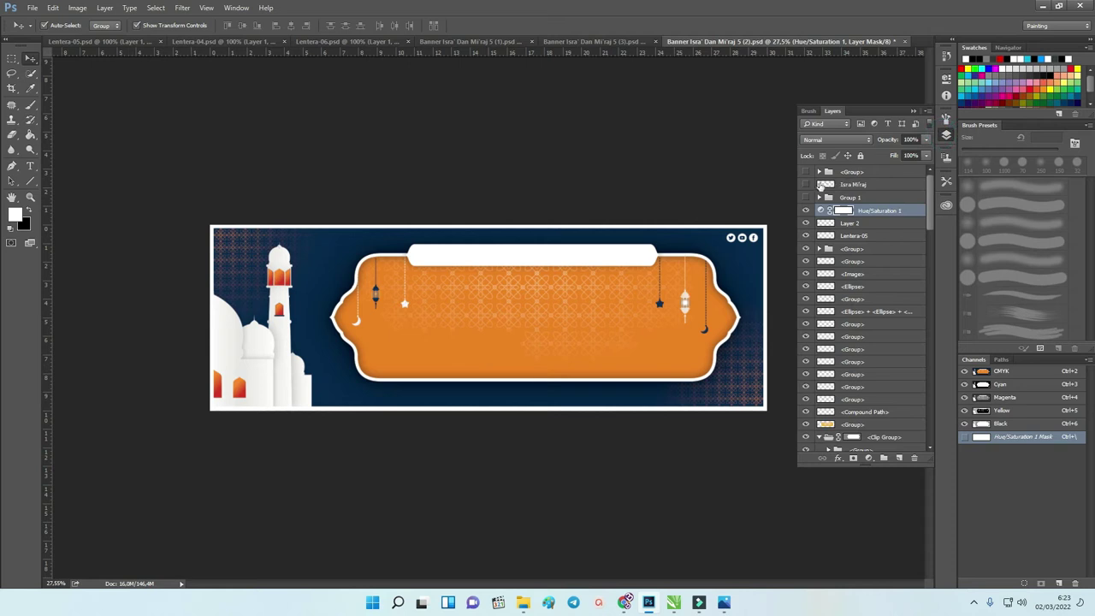
Show the "Nabi Muhammad S.A.W" group and Group 1 again, leaving the rasterized "Isra Mi'raj" layer hidden.
click(805, 172)
click(806, 182)
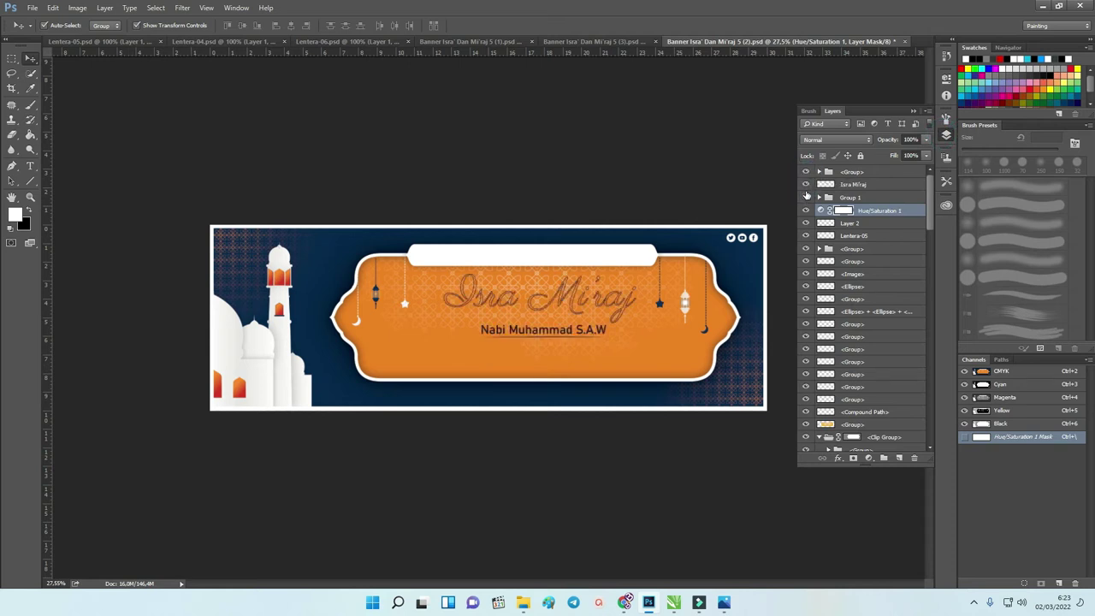
click(805, 198)
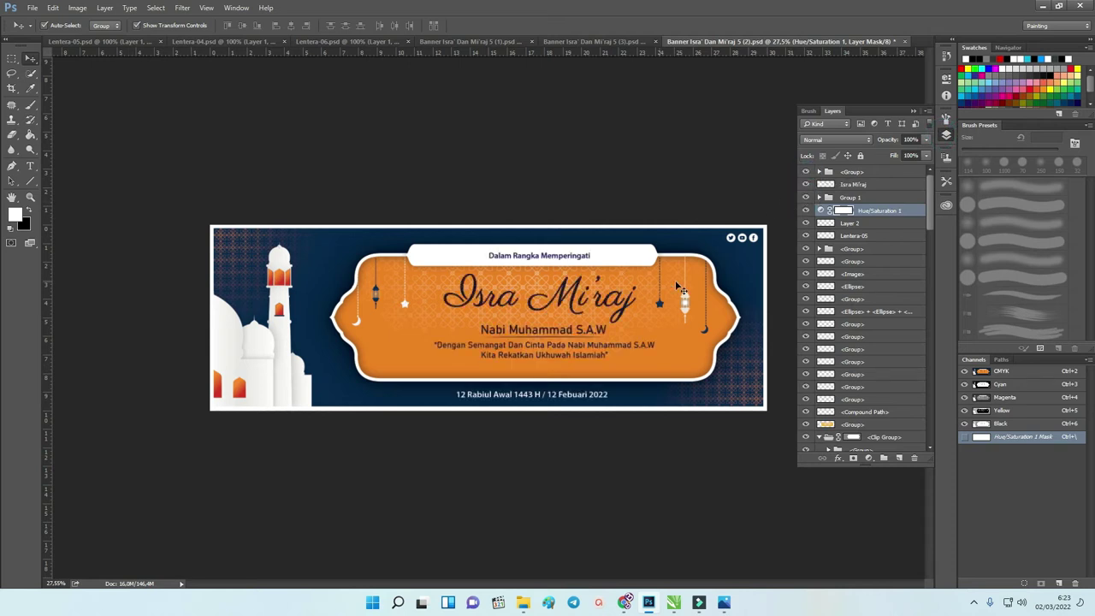
click(805, 184)
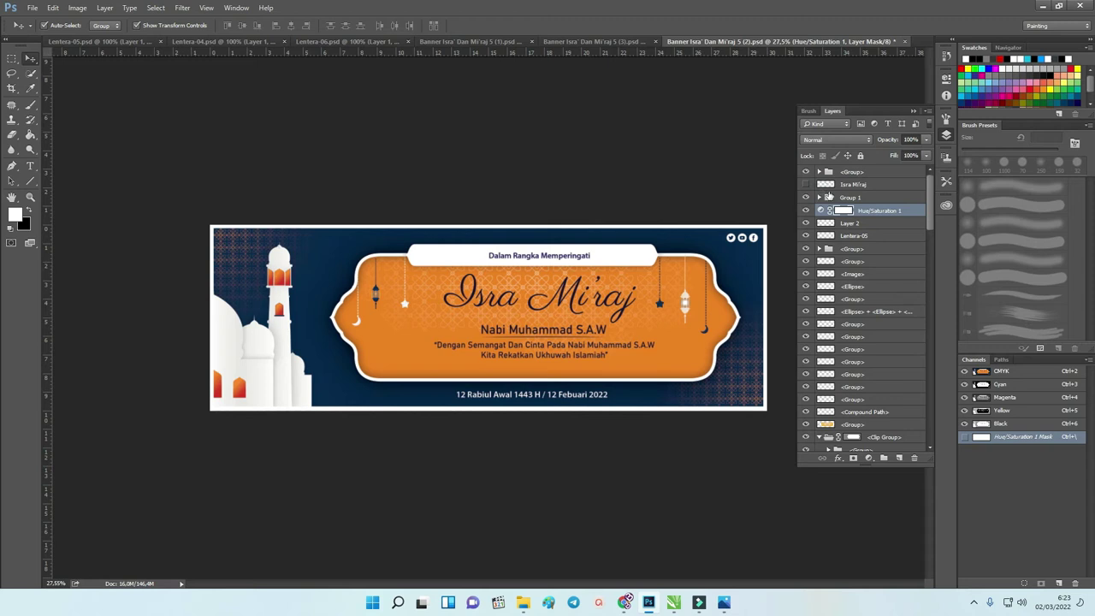
Recolor the "Isra Mi'raj" title text inside Group 1 to white.
click(819, 198)
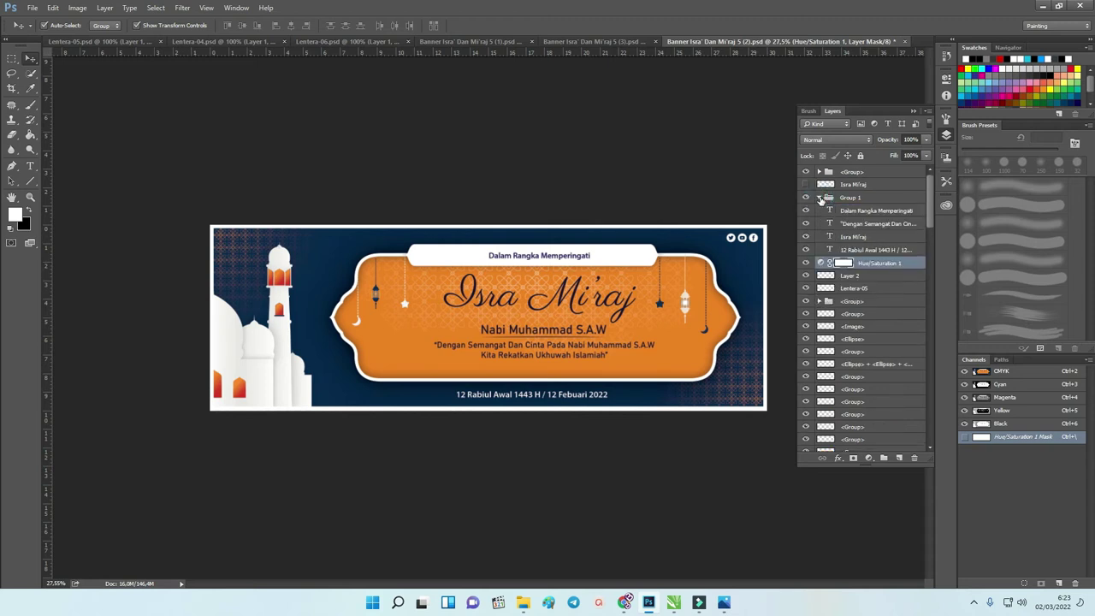
double_click(830, 237)
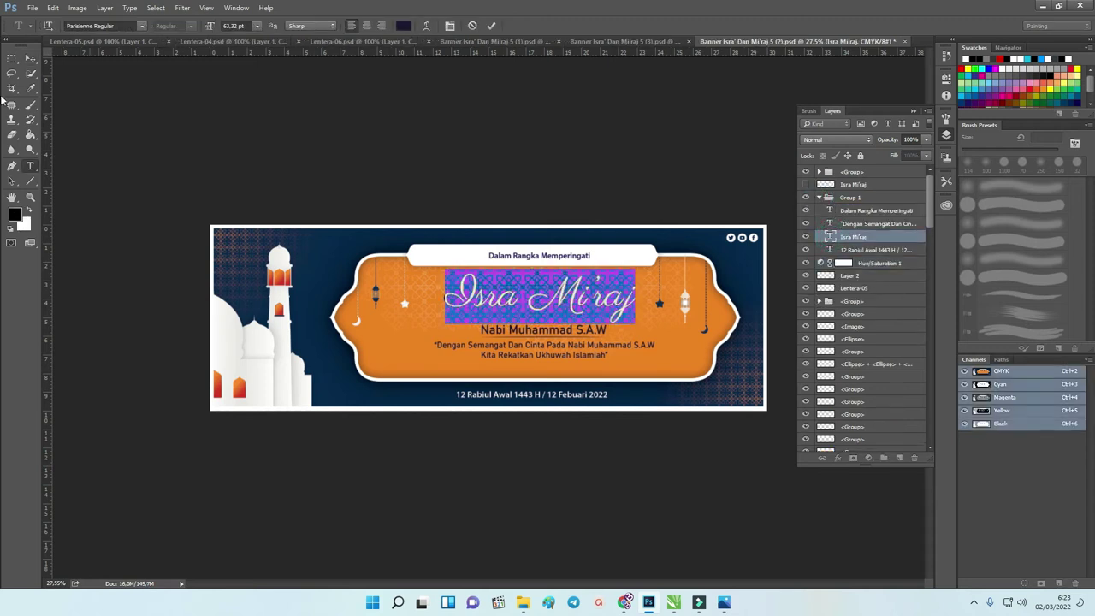
click(31, 209)
click(28, 59)
click(108, 85)
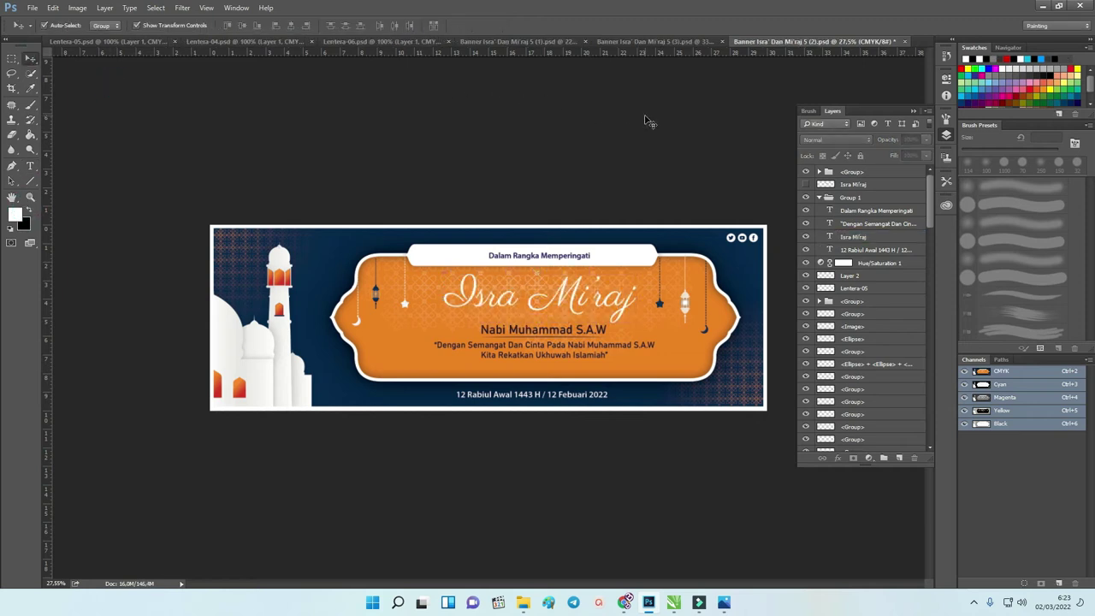
click(914, 112)
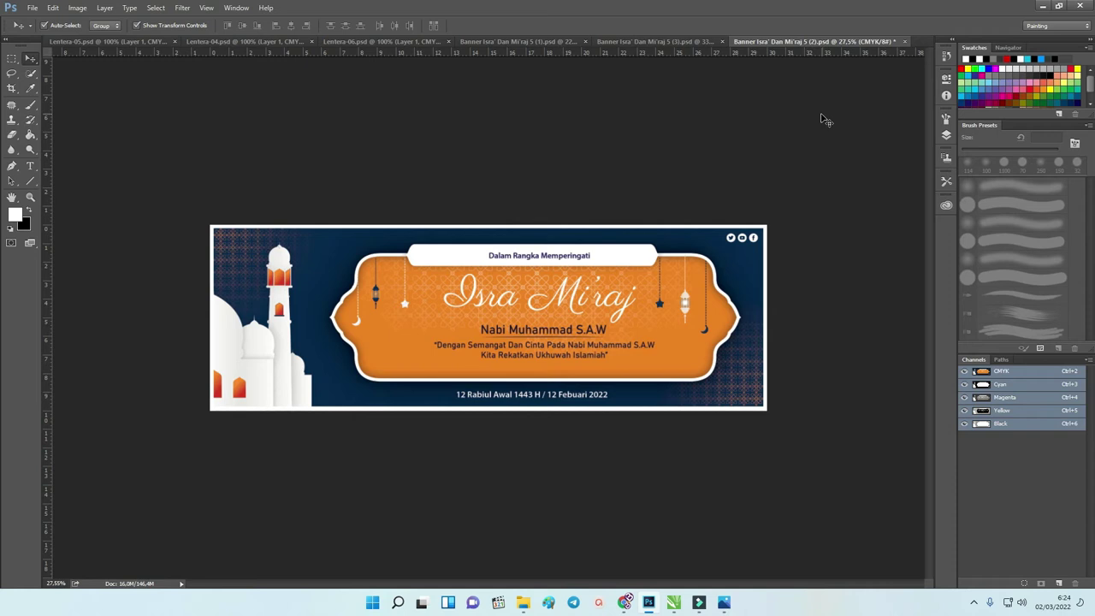
click(800, 148)
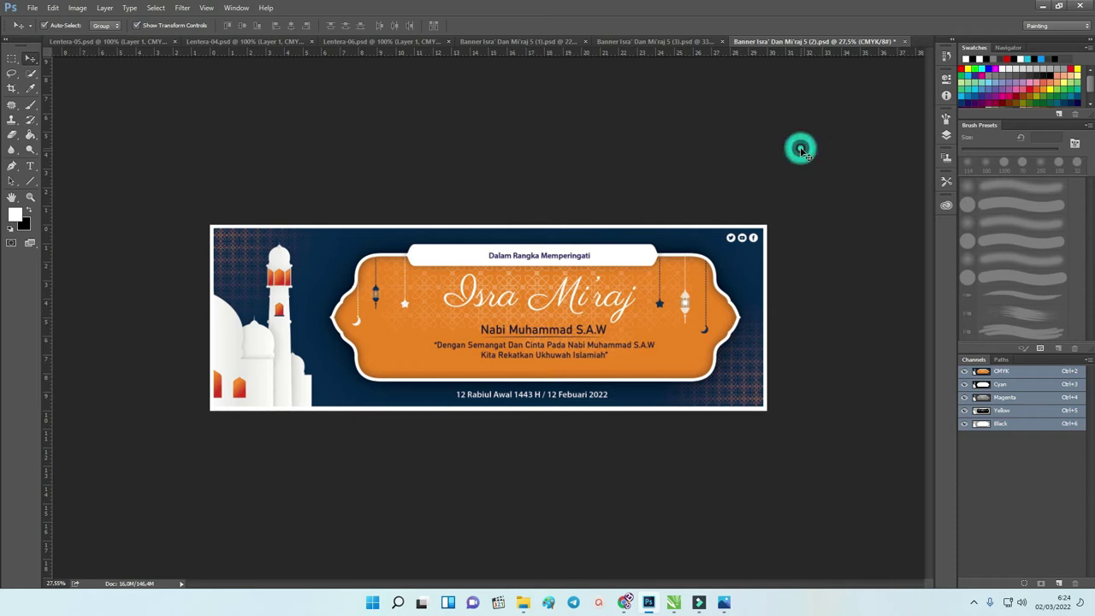
click(199, 174)
click(167, 162)
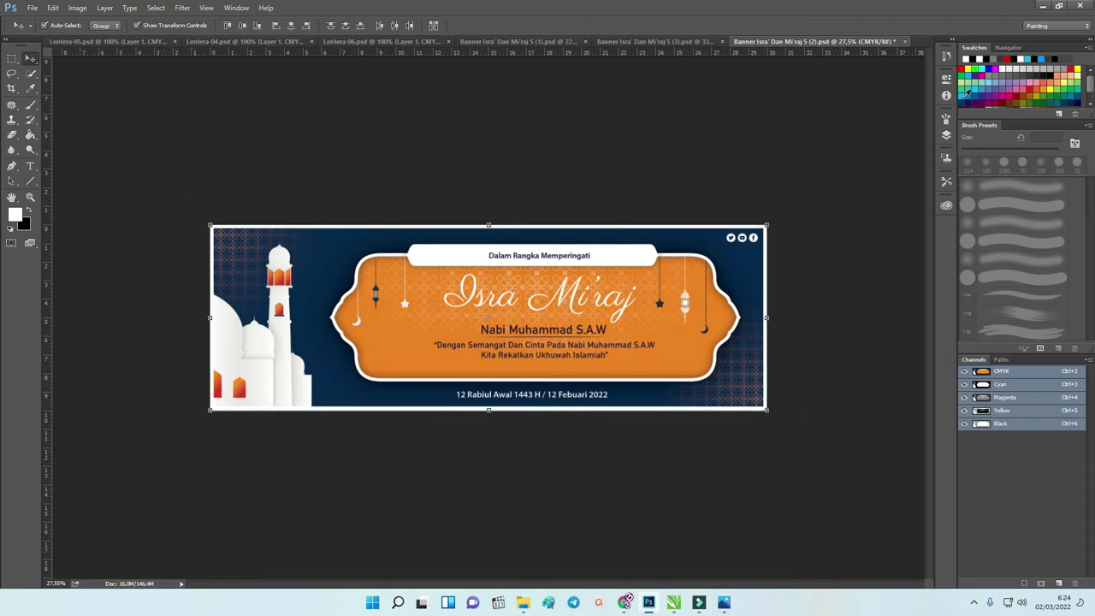
click(947, 135)
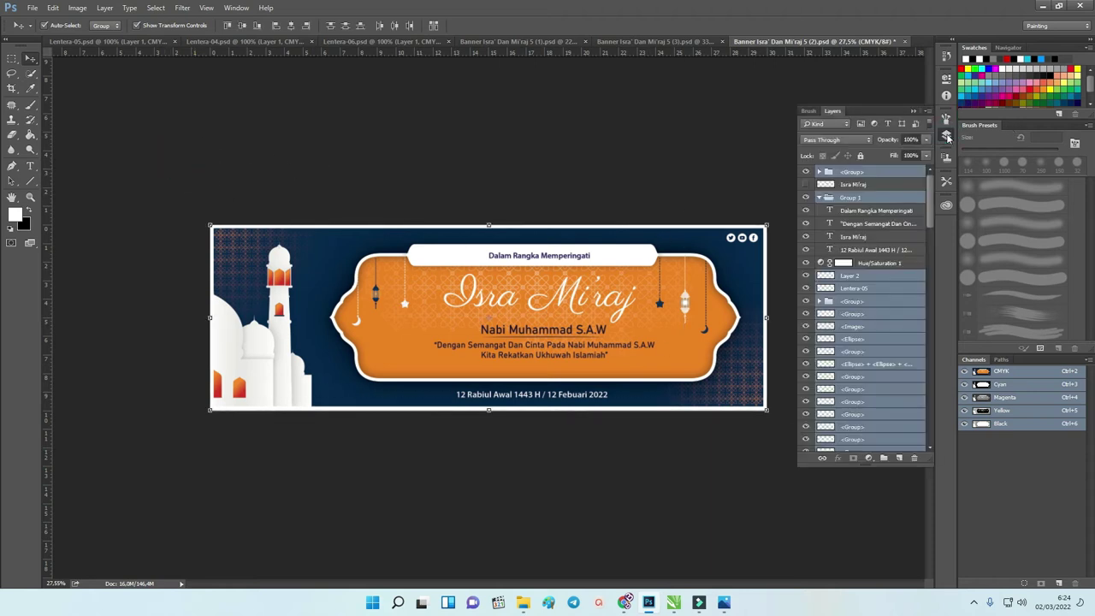
click(534, 154)
click(913, 112)
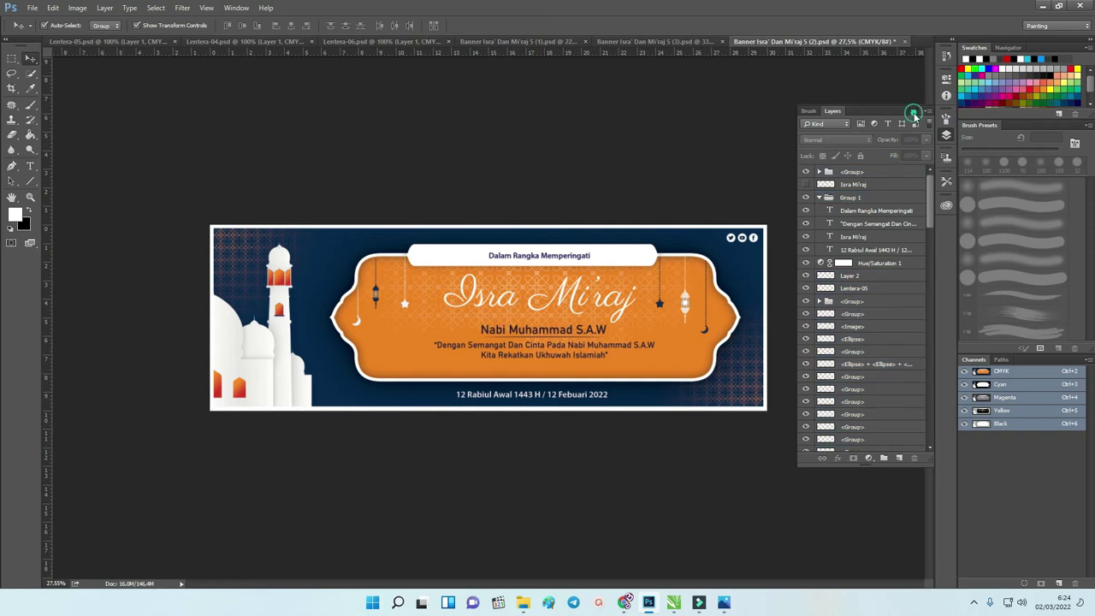
Extend the canvas relative to its current size by 300 cm in width and 100 cm in height.
click(76, 8)
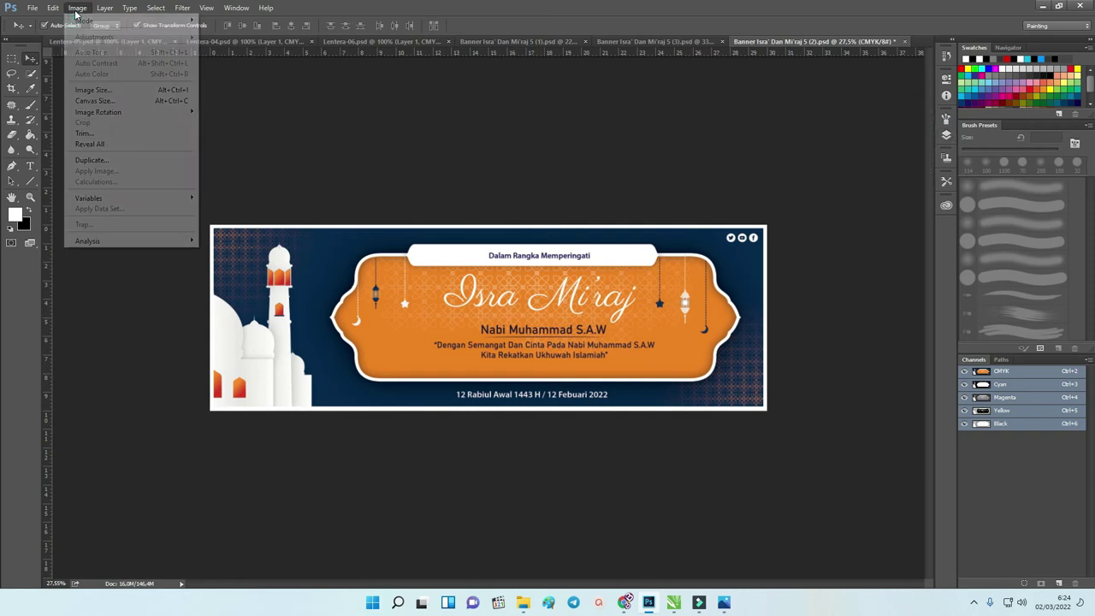
click(105, 101)
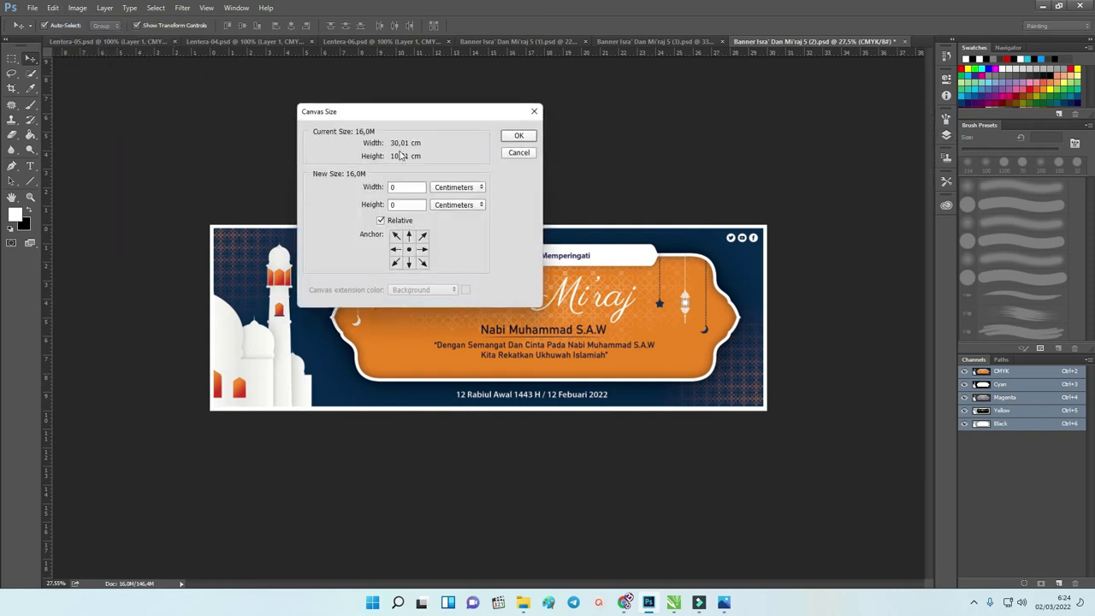
double_click(415, 188)
text(300)
double_click(415, 206)
text(100)
key(Return)
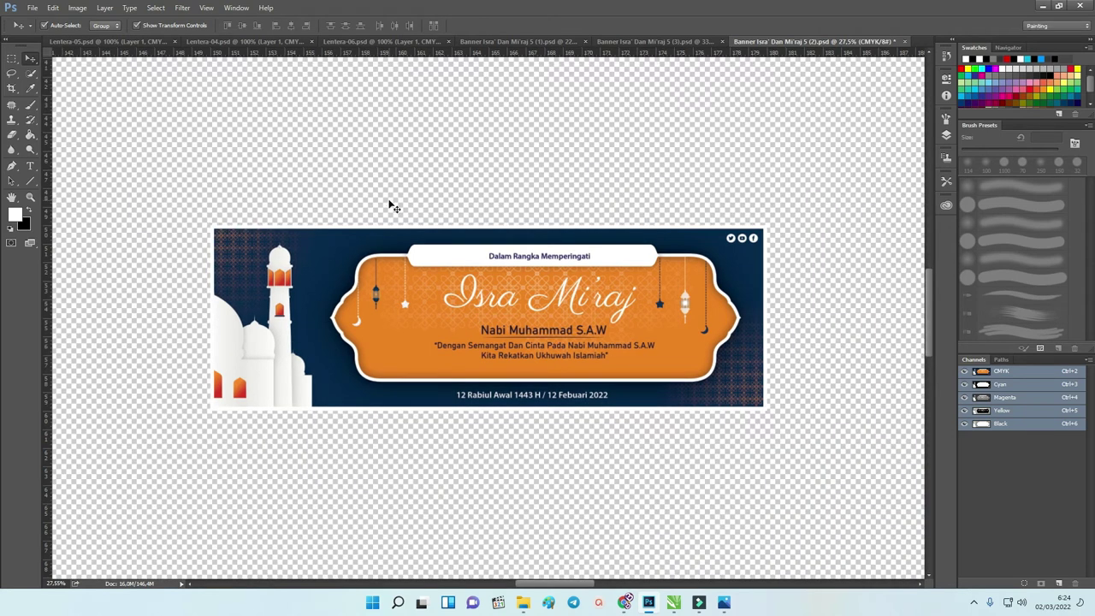
key(ctrl+0)
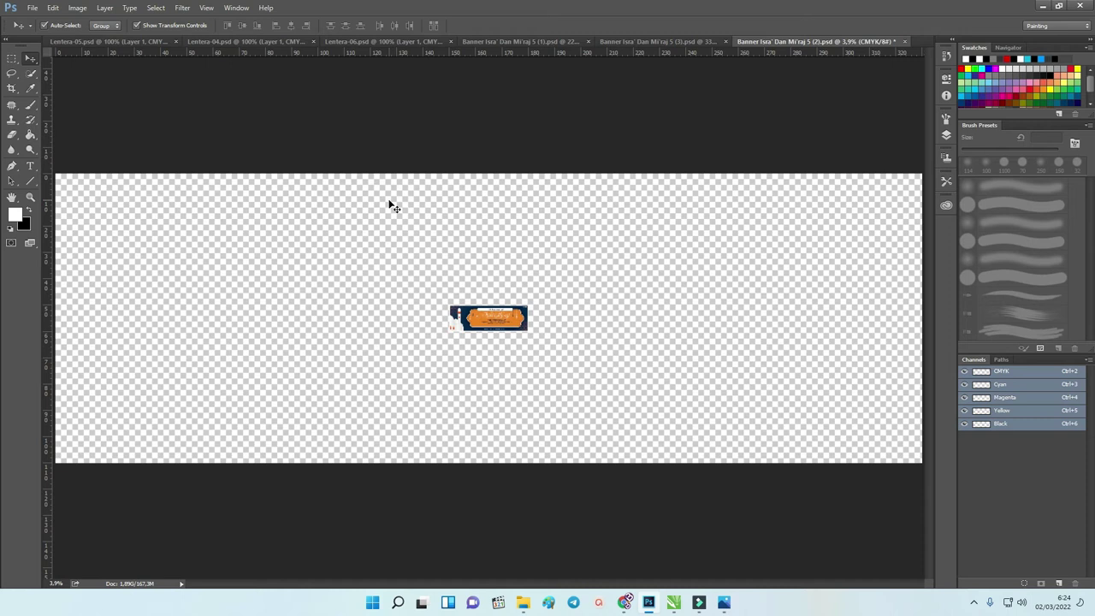
drag(393, 160, 565, 386)
drag(530, 304, 855, 202)
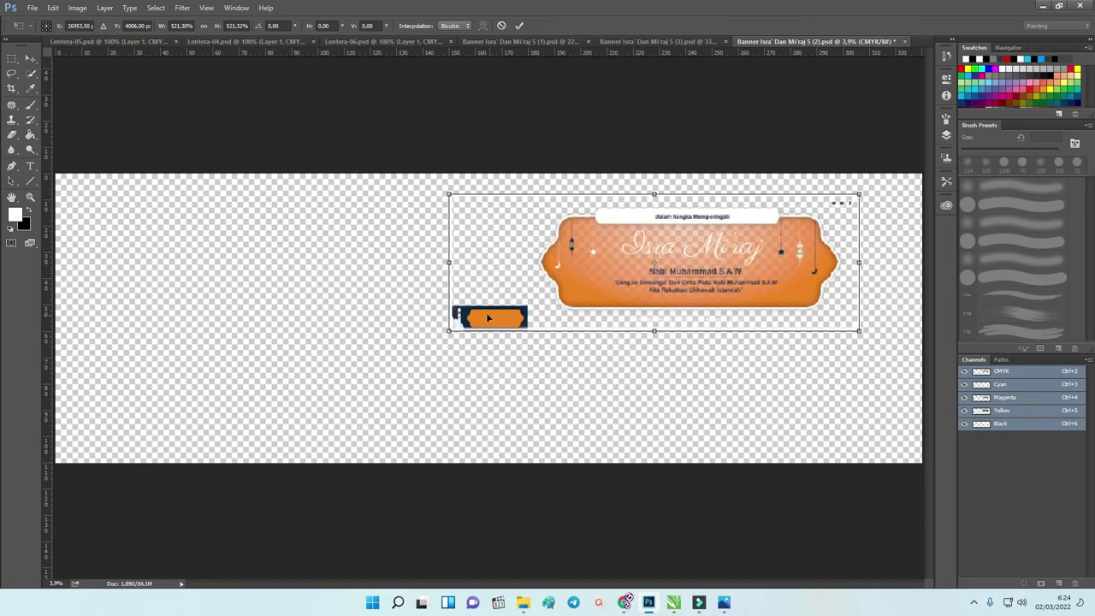
key(ctrl+z)
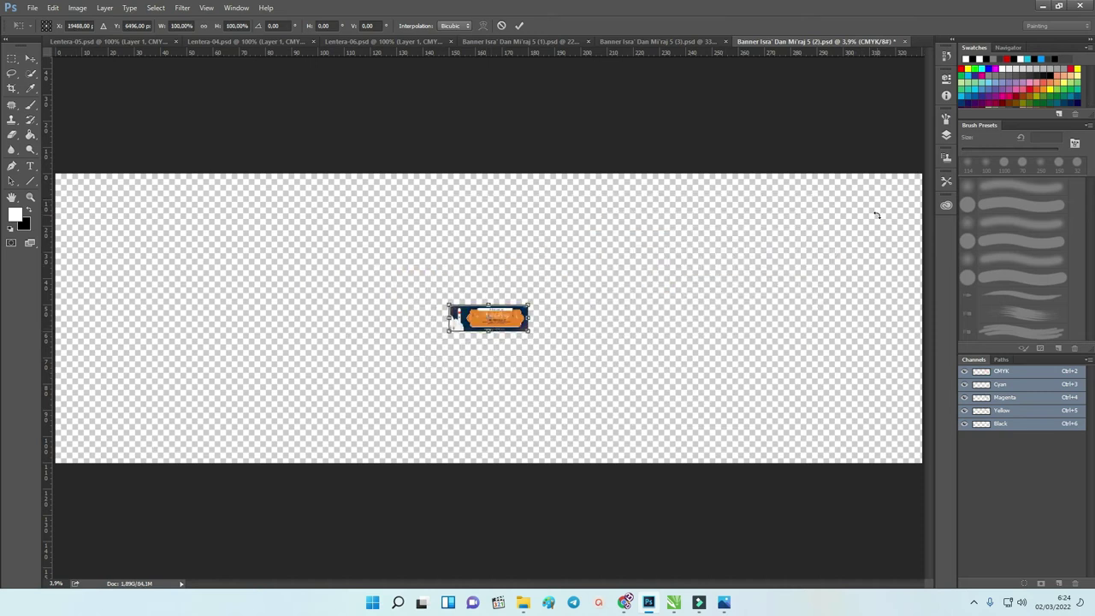
Unlock all the locked layers and groups at the bottom of the layer stack.
click(948, 135)
drag(931, 191, 924, 446)
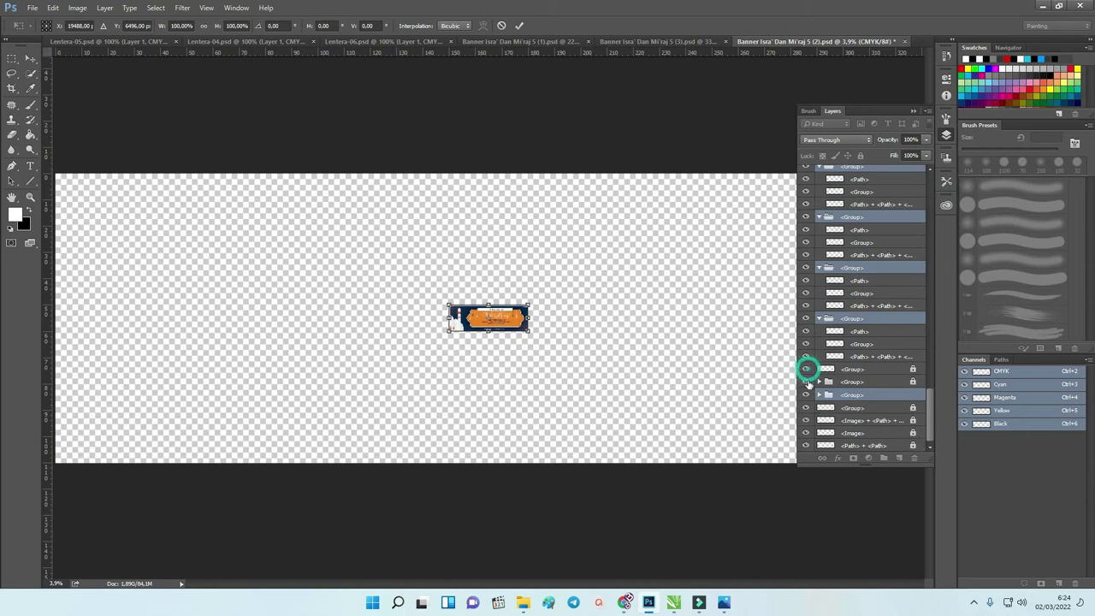
click(913, 369)
click(912, 382)
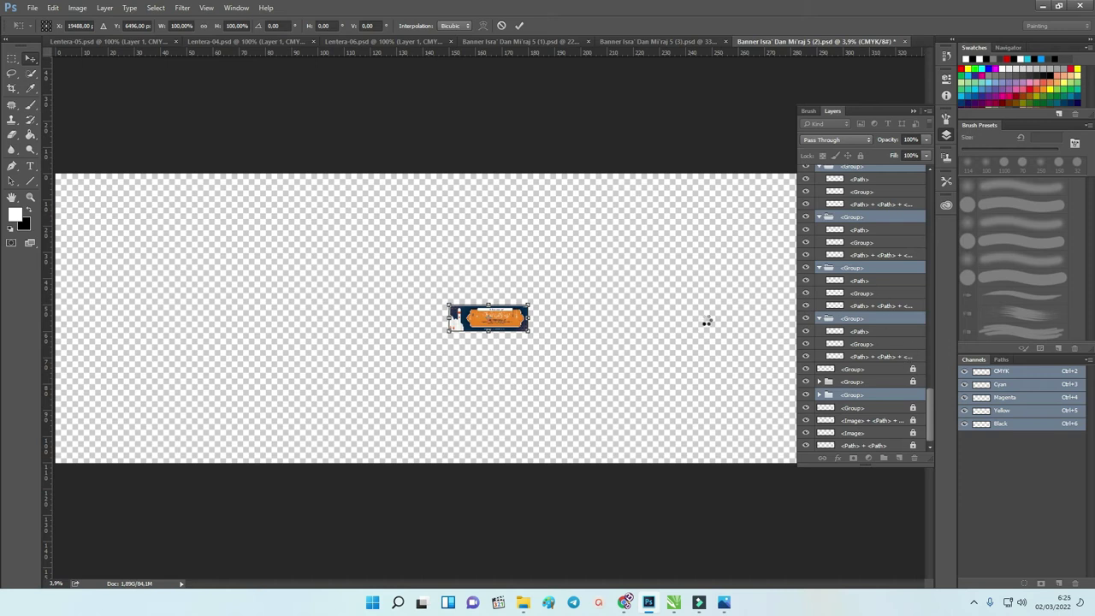
click(914, 371)
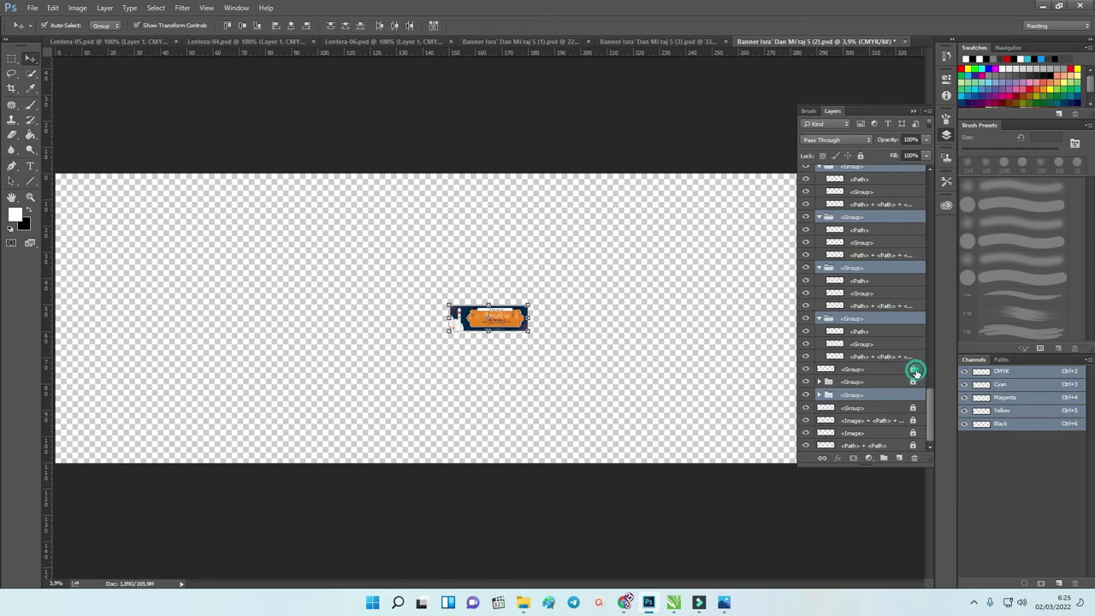
click(913, 381)
click(913, 408)
click(913, 420)
click(913, 433)
click(913, 446)
Select the whole banner design and scale it from its center to about 1105% so it fills the enlarged canvas.
drag(335, 251, 587, 385)
scroll(480, 313, down, 2)
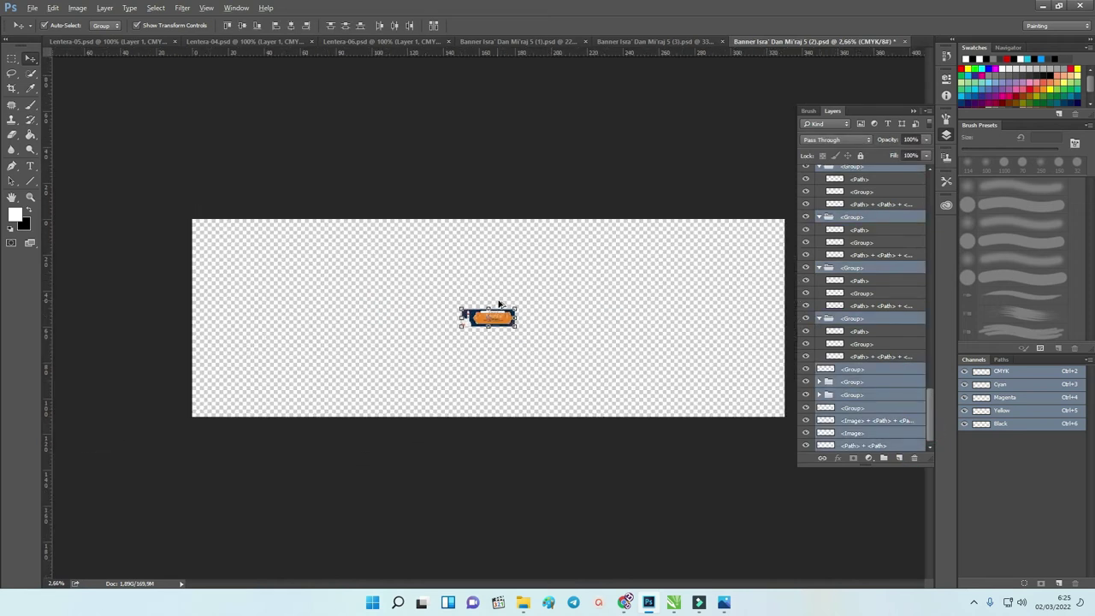
key(ctrl+t)
drag(551, 295, 757, 226)
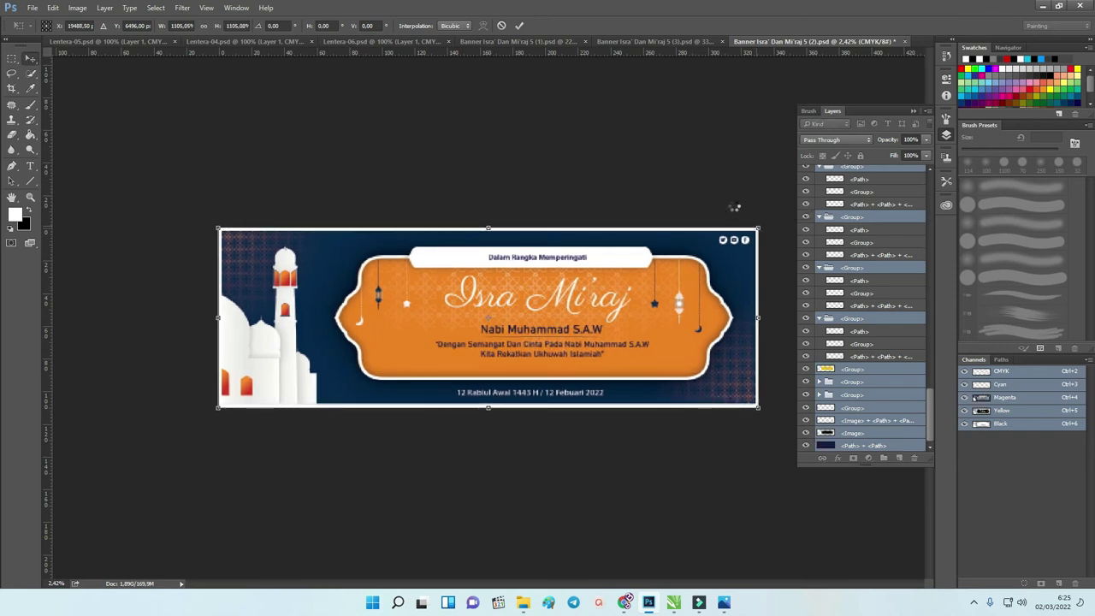
key(Return)
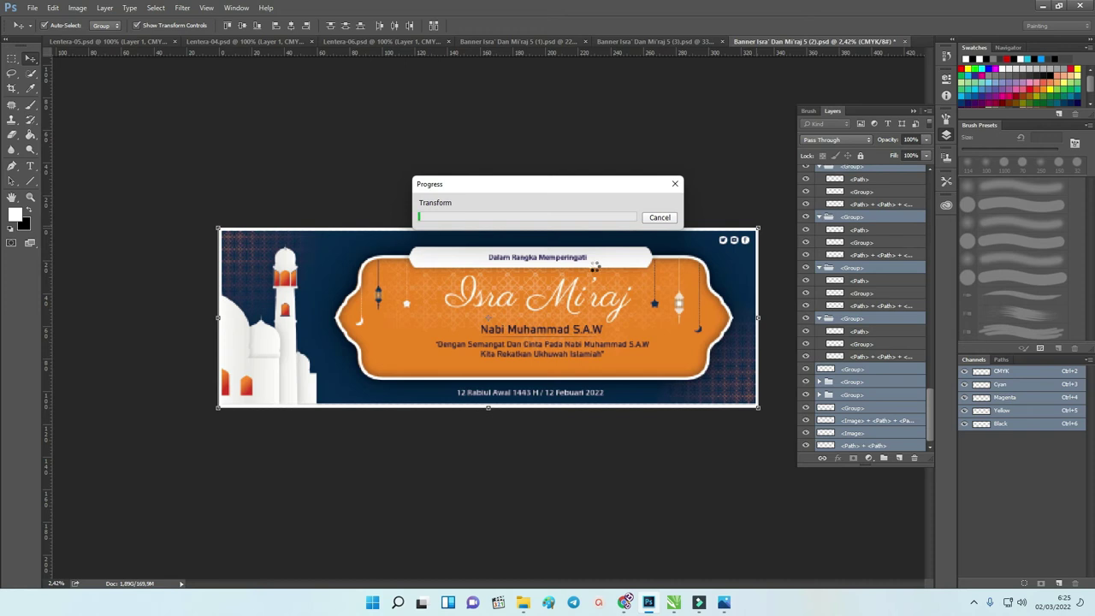
Examine the enlarged banner's title, subtitle and date text up close for sharpness.
scroll(575, 281, up, 3)
scroll(576, 280, down, 2)
scroll(628, 396, up, 4)
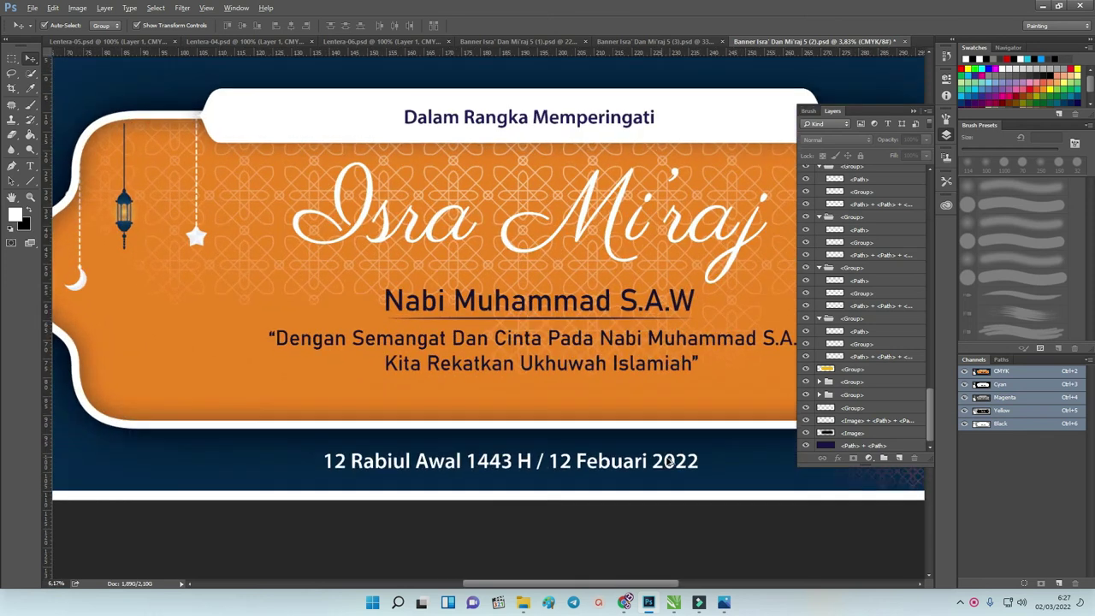
scroll(670, 462, up, 4)
scroll(526, 352, down, 2)
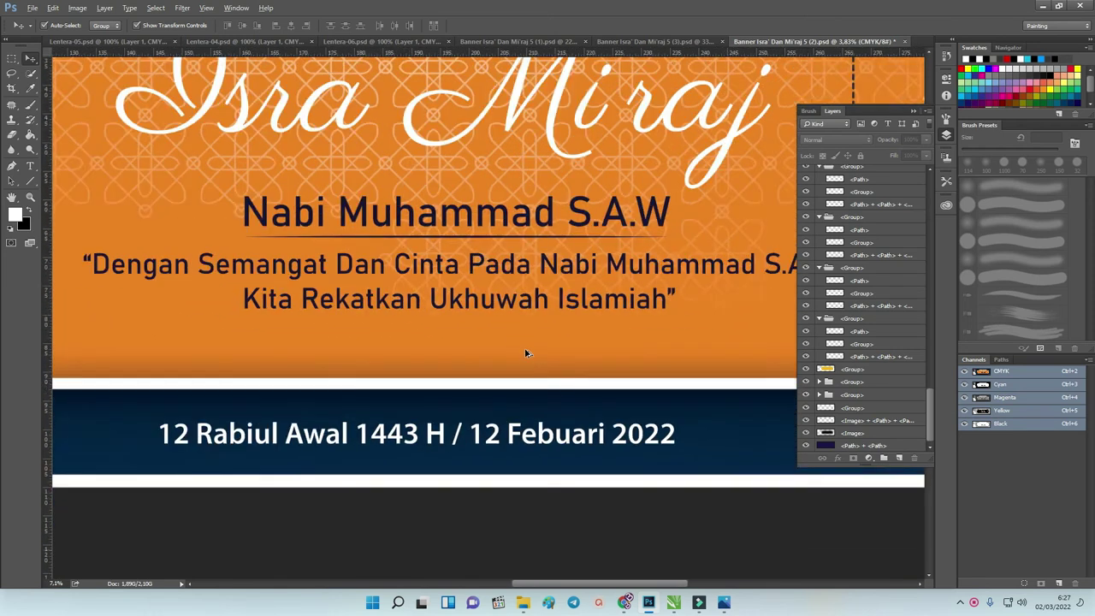
scroll(526, 352, down, 4)
key(alt)
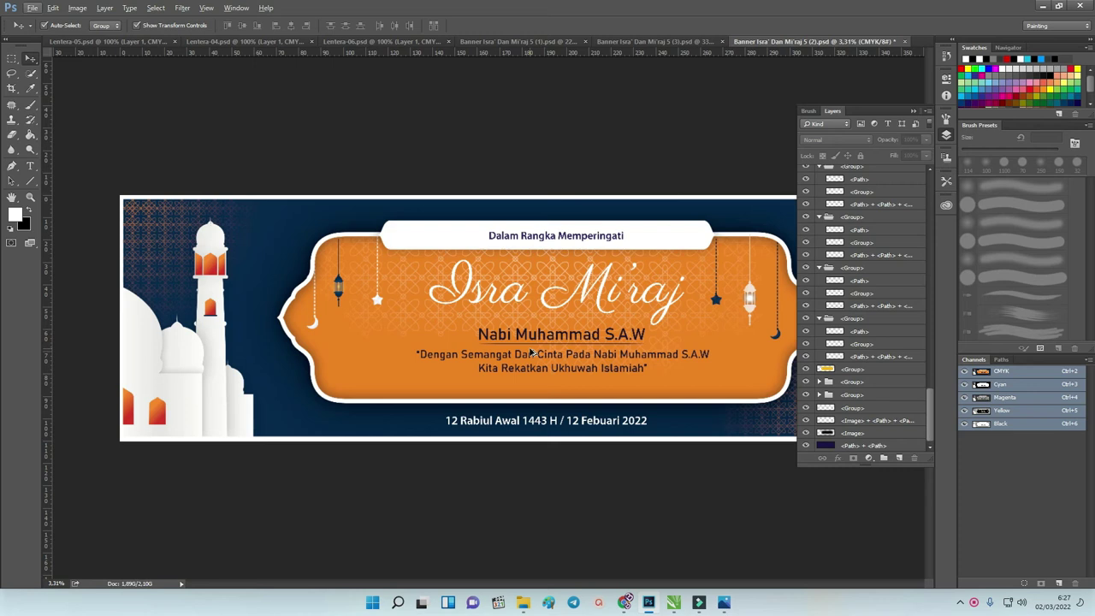
Switch to CorelDRAW and examine the green, purple and vertical Isra Mi'raj banner layouts.
click(674, 602)
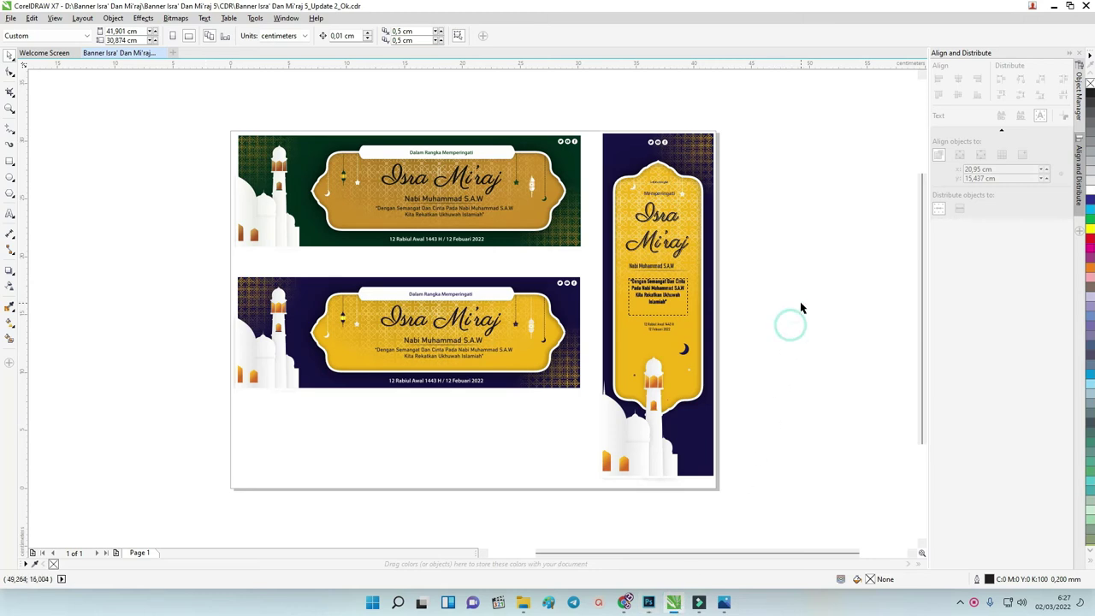
key(z)
drag(193, 105, 736, 435)
drag(106, 91, 681, 310)
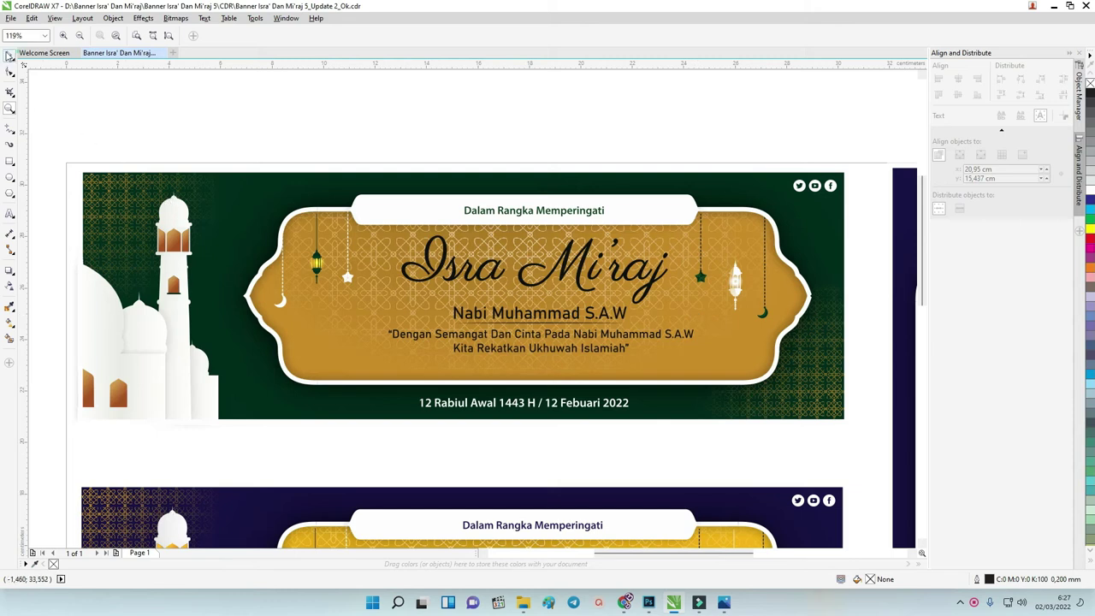
click(10, 54)
scroll(209, 182, down, 3)
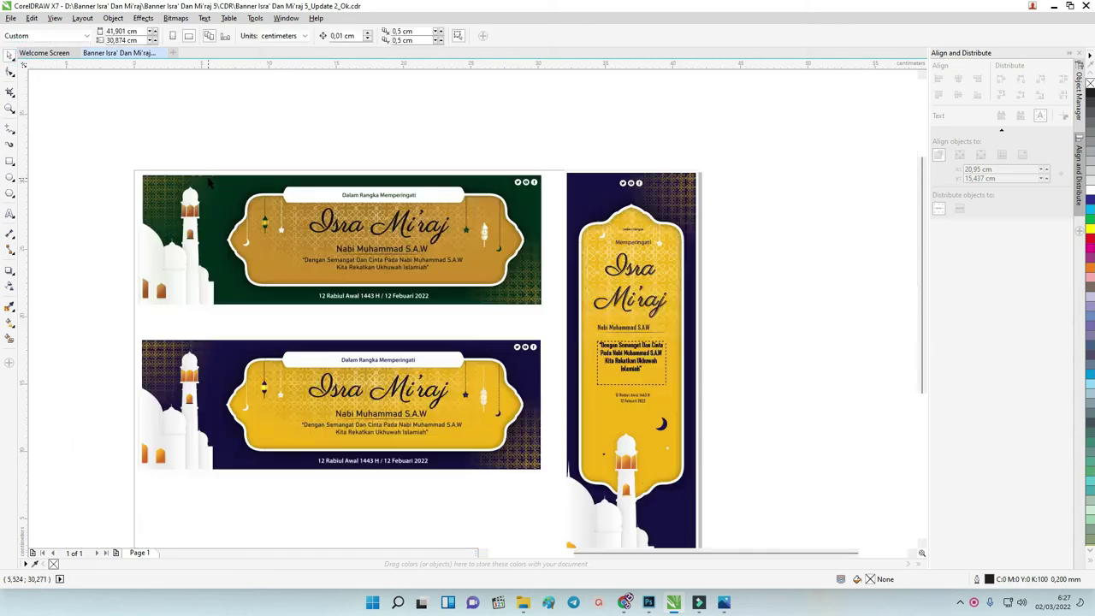
Move the group of three banners off the page to its lower right and ungroup it.
click(474, 220)
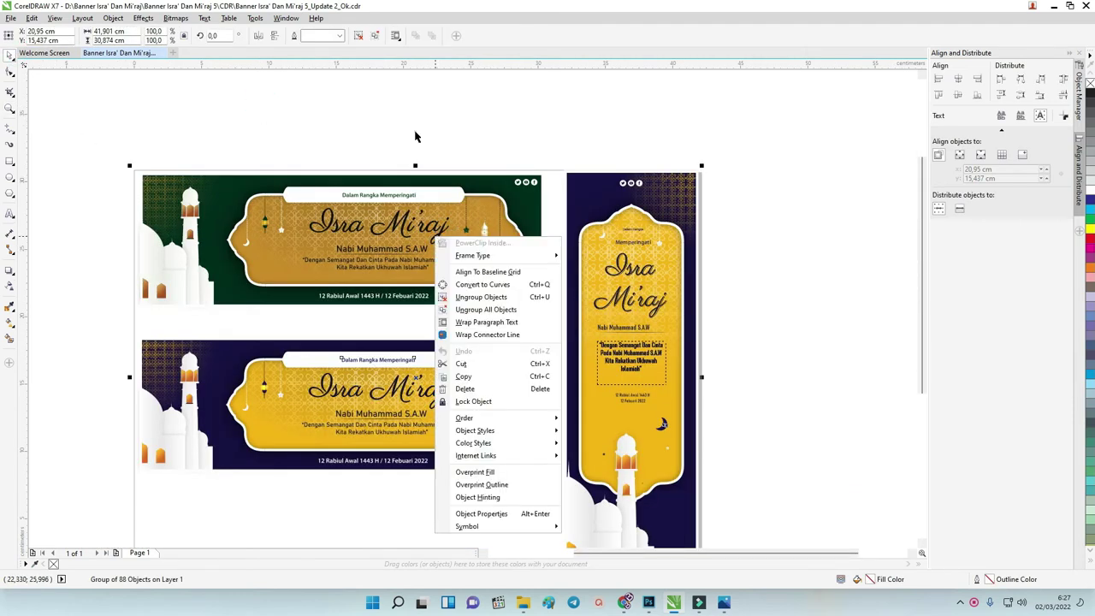
key(Escape)
scroll(415, 137, down, 3)
drag(400, 208, 640, 320)
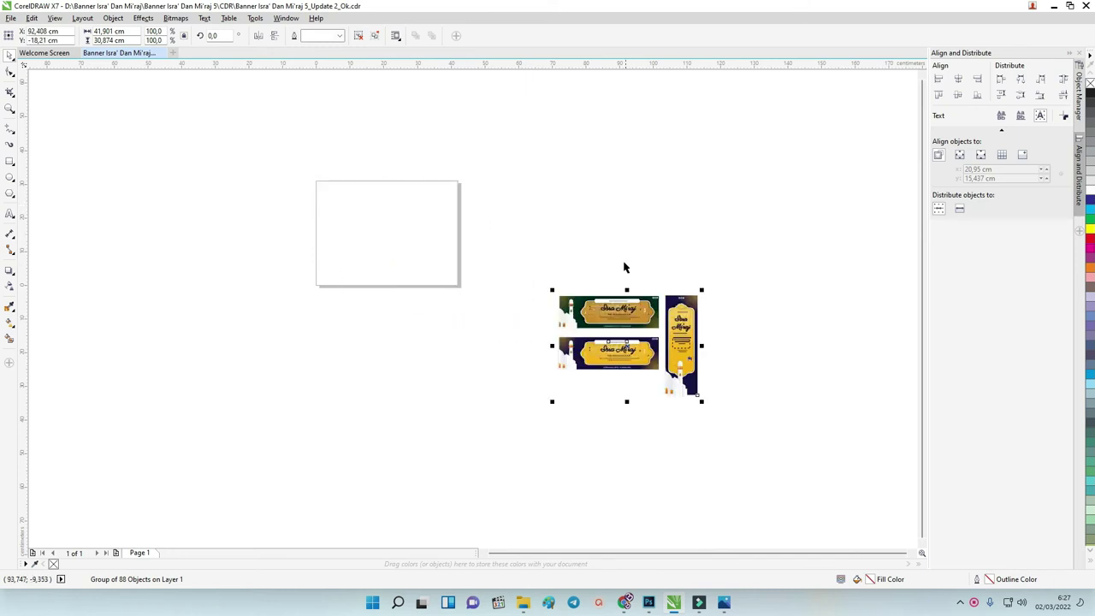
right_click(623, 302)
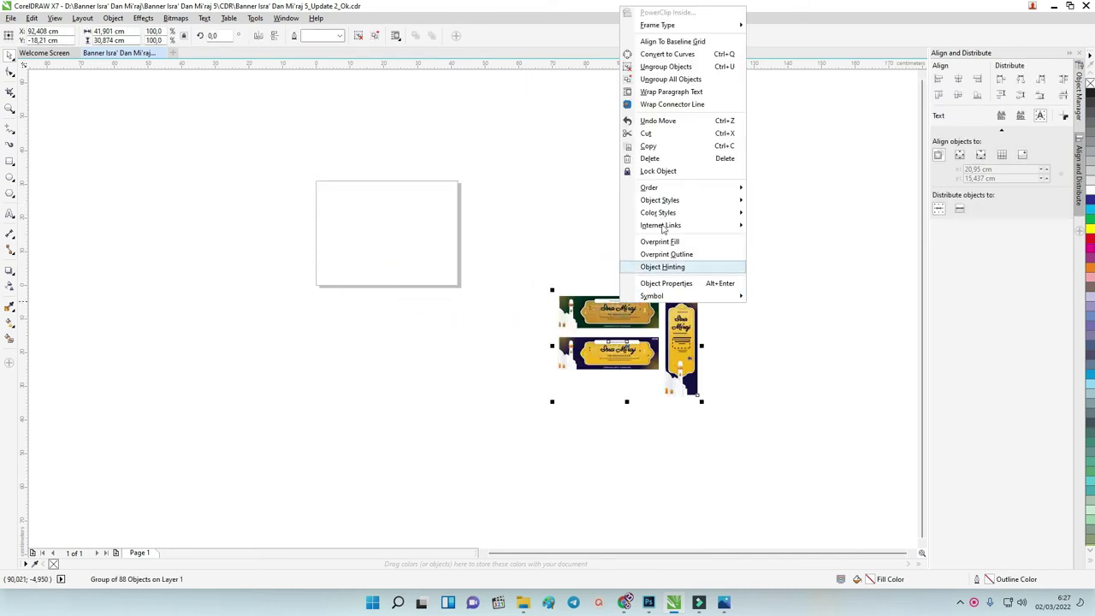
click(652, 67)
click(596, 223)
Move all objects of the green banner back onto the page.
drag(531, 278, 418, 234)
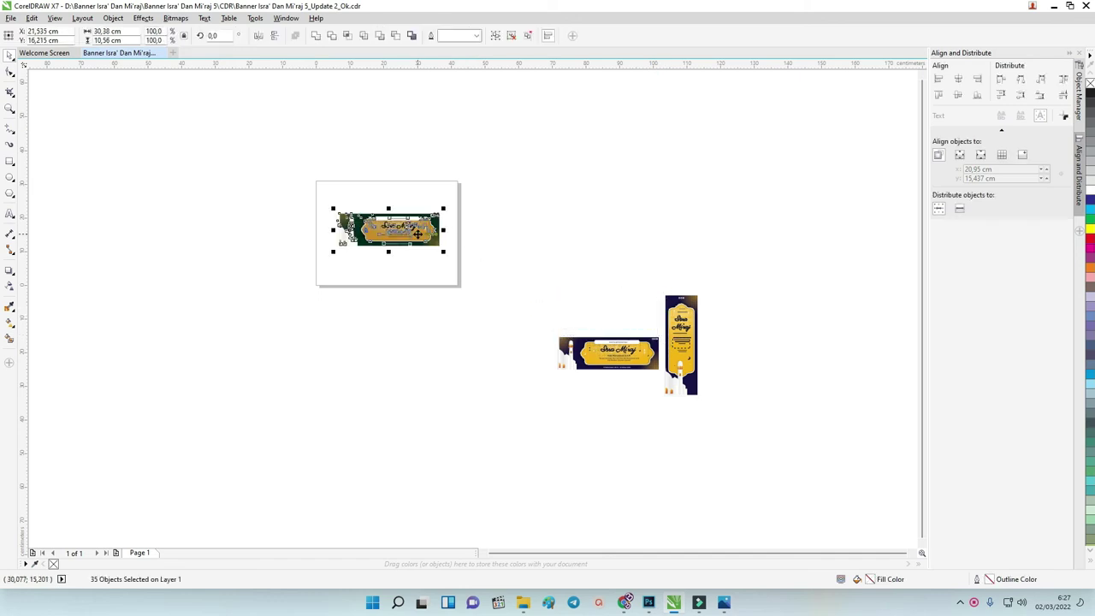
scroll(417, 235, up, 5)
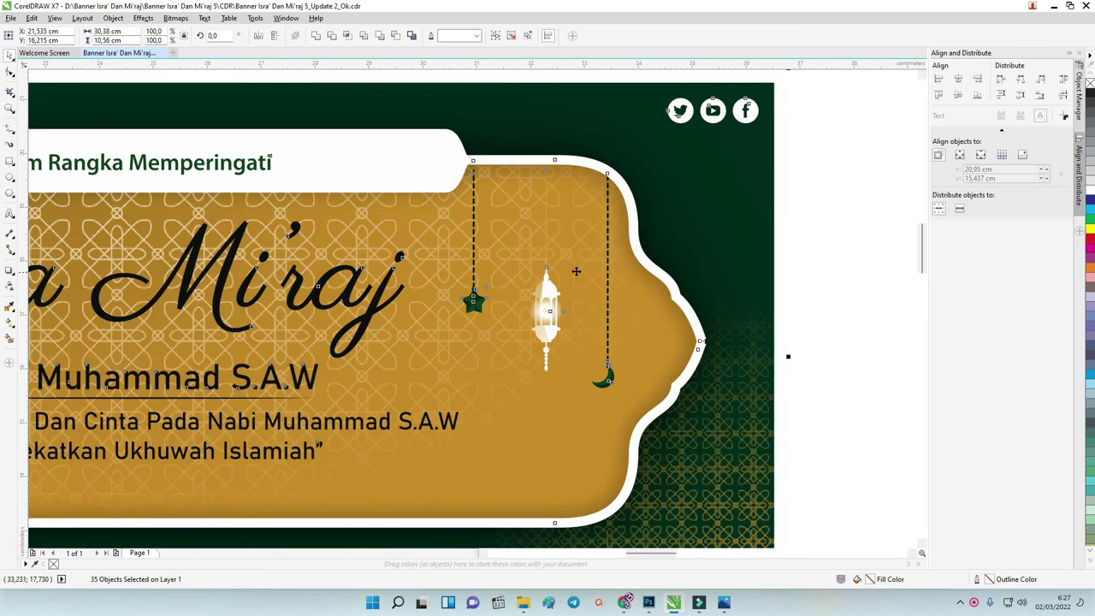
scroll(576, 271, down, 5)
Try moving the green banner's ornamental pattern bitmap down and to the right, and undo the move.
click(681, 281)
click(633, 343)
drag(633, 343, 650, 371)
key(Escape)
scroll(648, 364, up, 2)
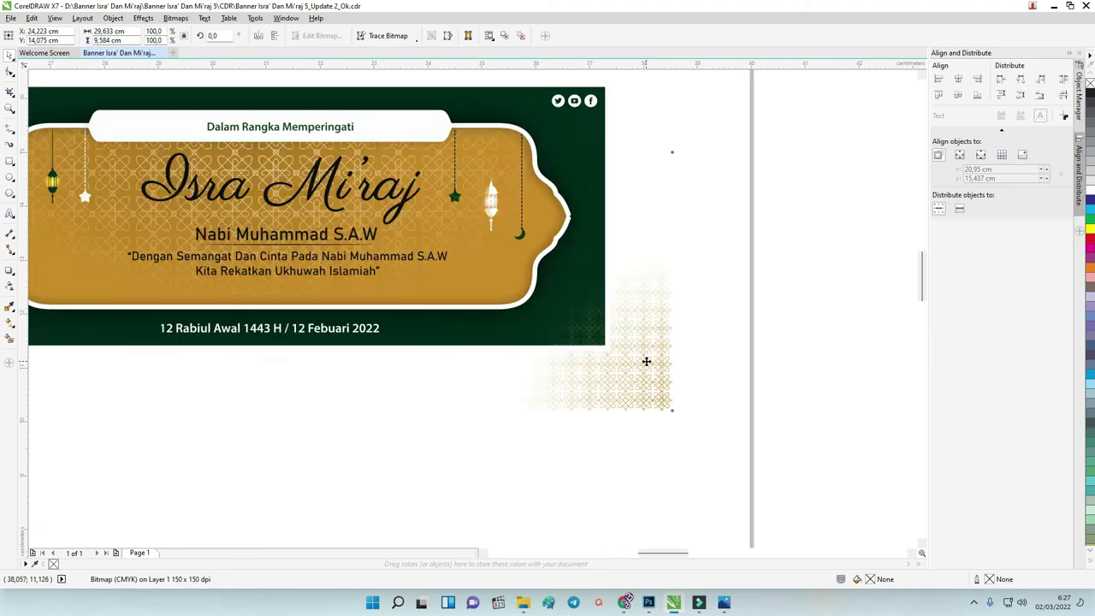
scroll(646, 361, up, 4)
scroll(645, 359, down, 7)
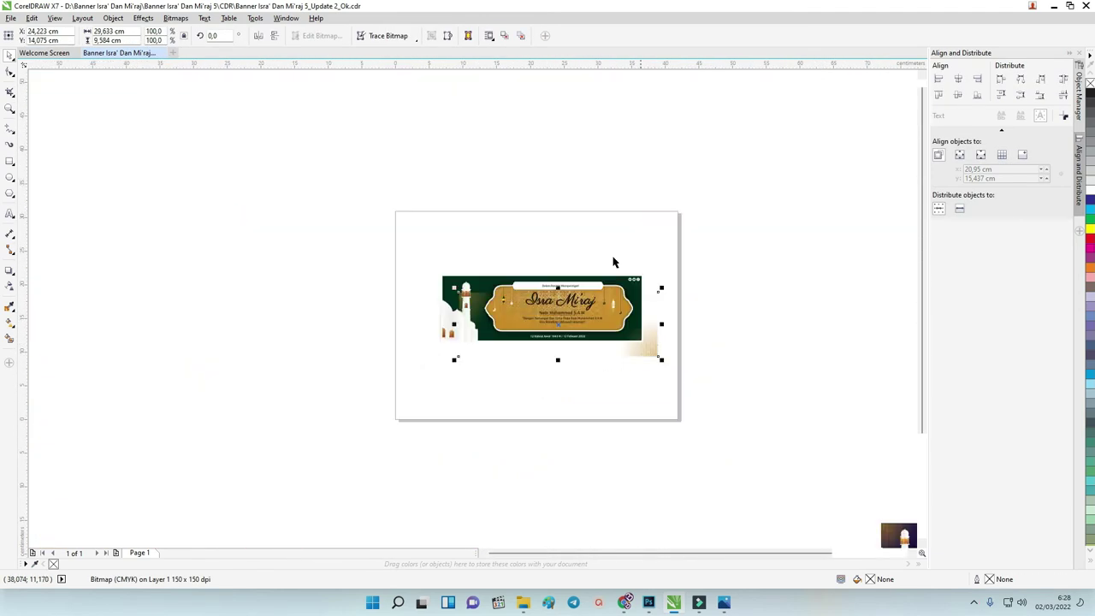
scroll(633, 282, up, 4)
click(636, 274)
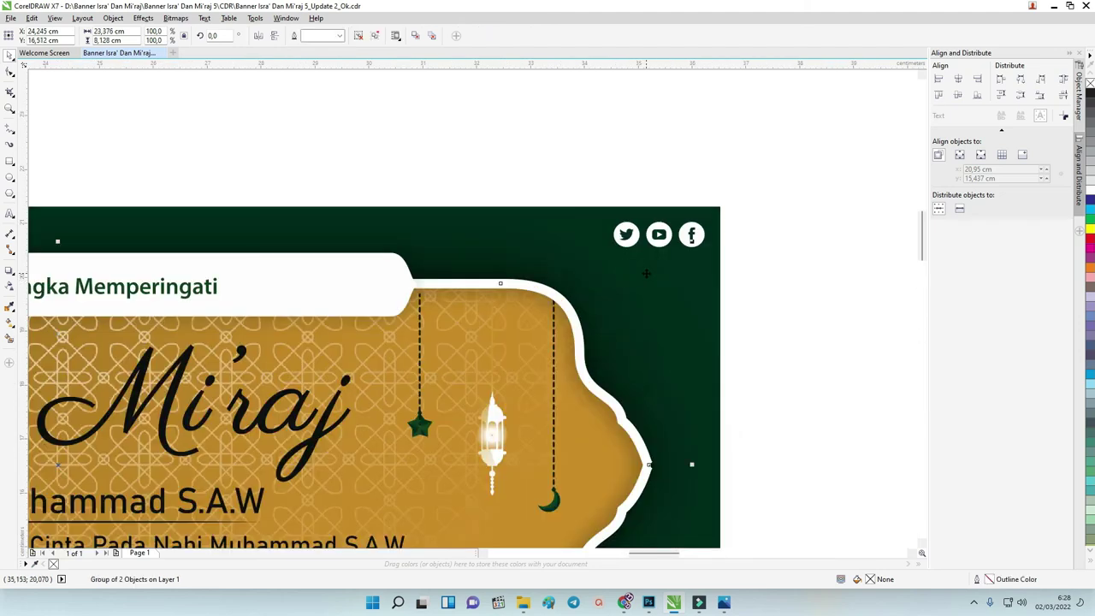
scroll(642, 276, down, 3)
key(ctrl+z)
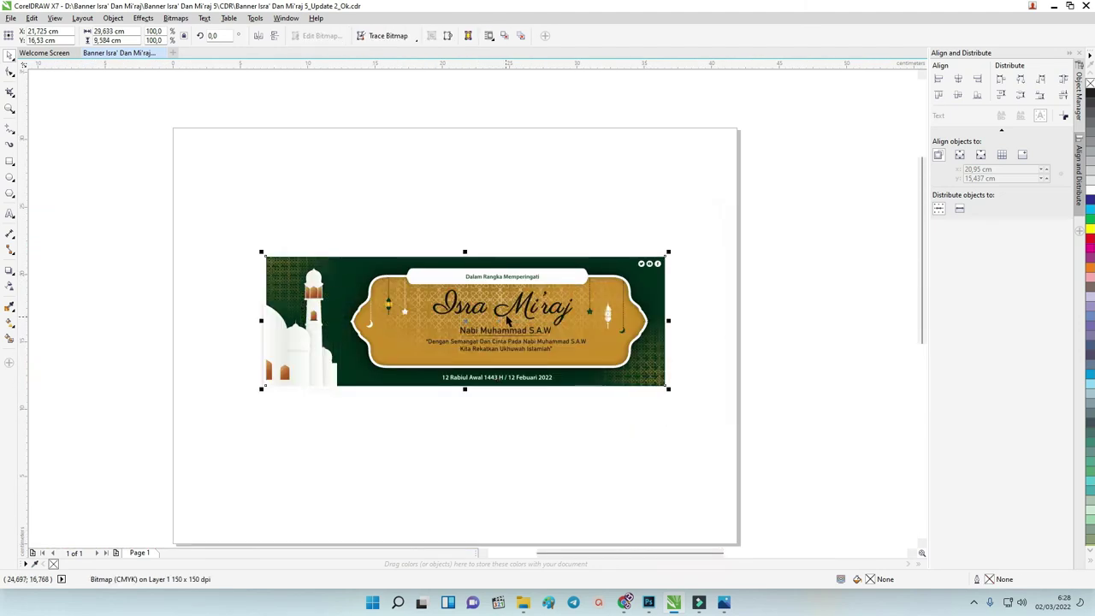
Try moving the green banner's gold panel and white frame out of place, and undo the moves.
drag(604, 298, 581, 351)
drag(602, 296, 616, 428)
click(629, 262)
scroll(618, 261, up, 3)
scroll(613, 270, up, 2)
scroll(614, 271, down, 7)
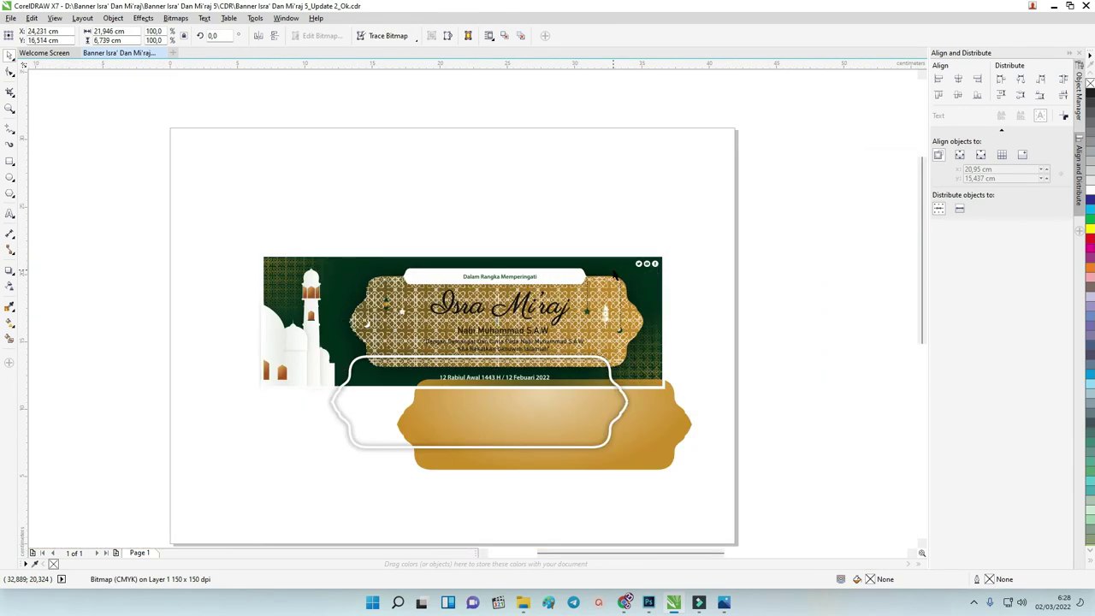
key(ctrl+z)
click(538, 200)
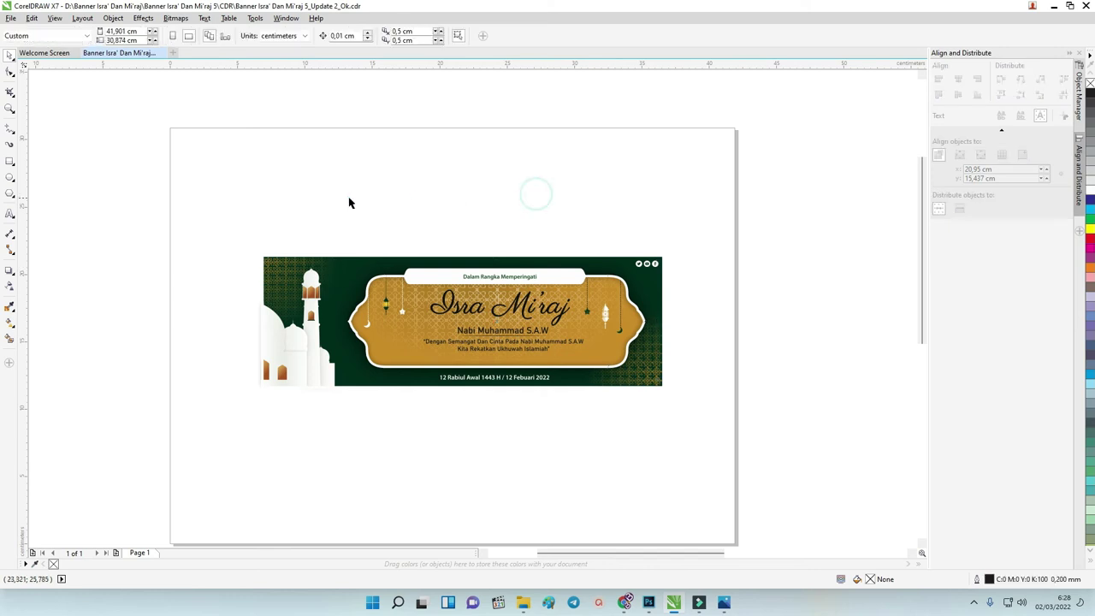
Try recoloring the green banner's mosque group with a 70% black gray fill, and undo the recoloring.
click(281, 341)
scroll(281, 340, up, 3)
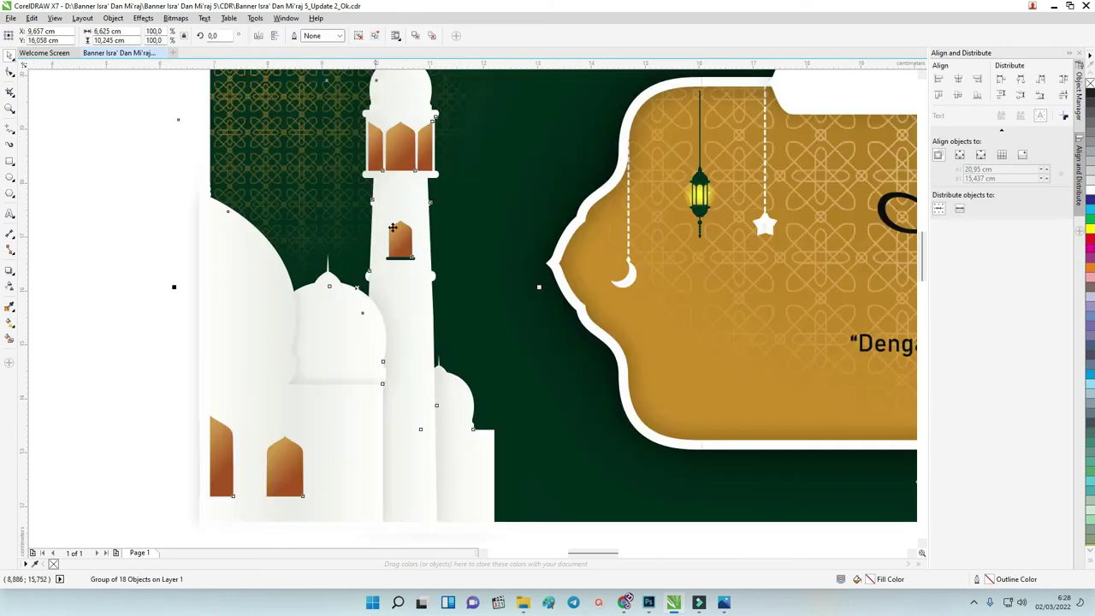
click(1090, 161)
click(1091, 113)
click(1080, 86)
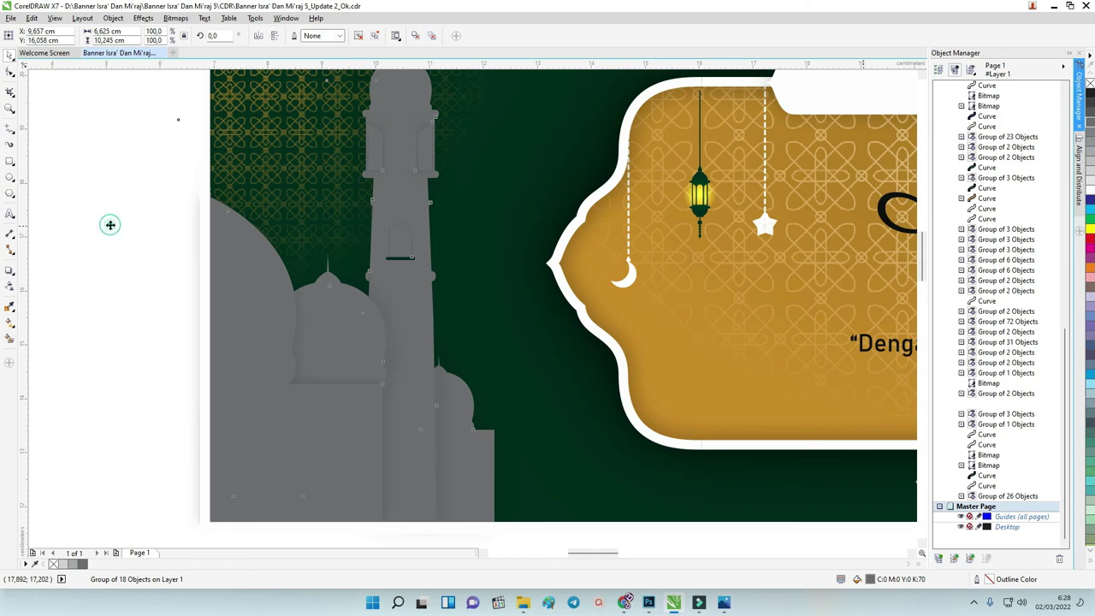
key(ctrl+z)
Undo the green banner's earlier move so all its selected objects sit beside the other two banners.
key(ctrl+a)
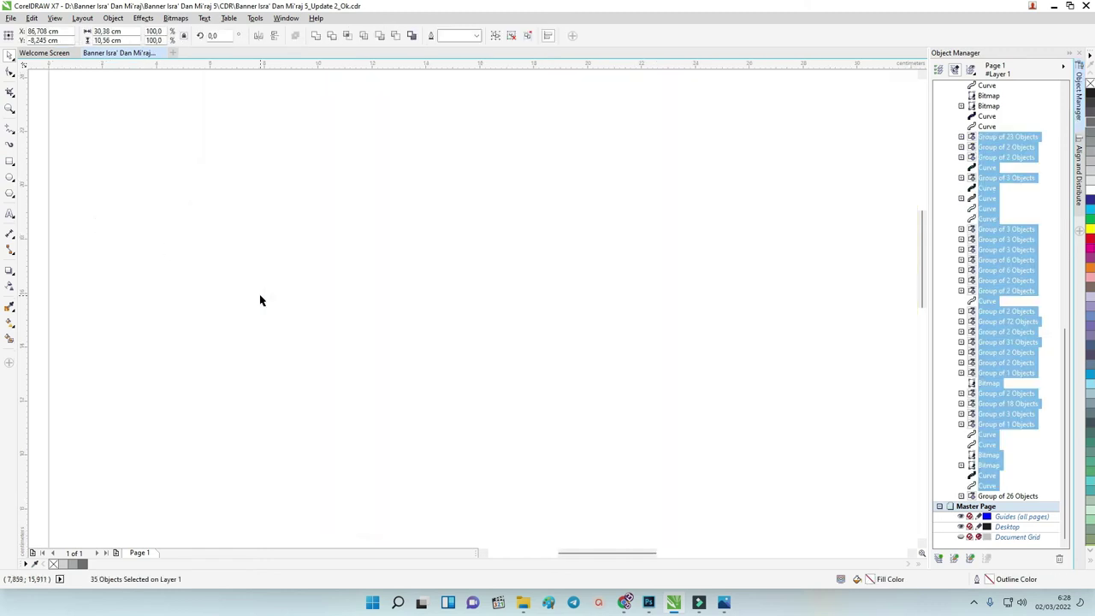
click(658, 303)
scroll(507, 334, down, 3)
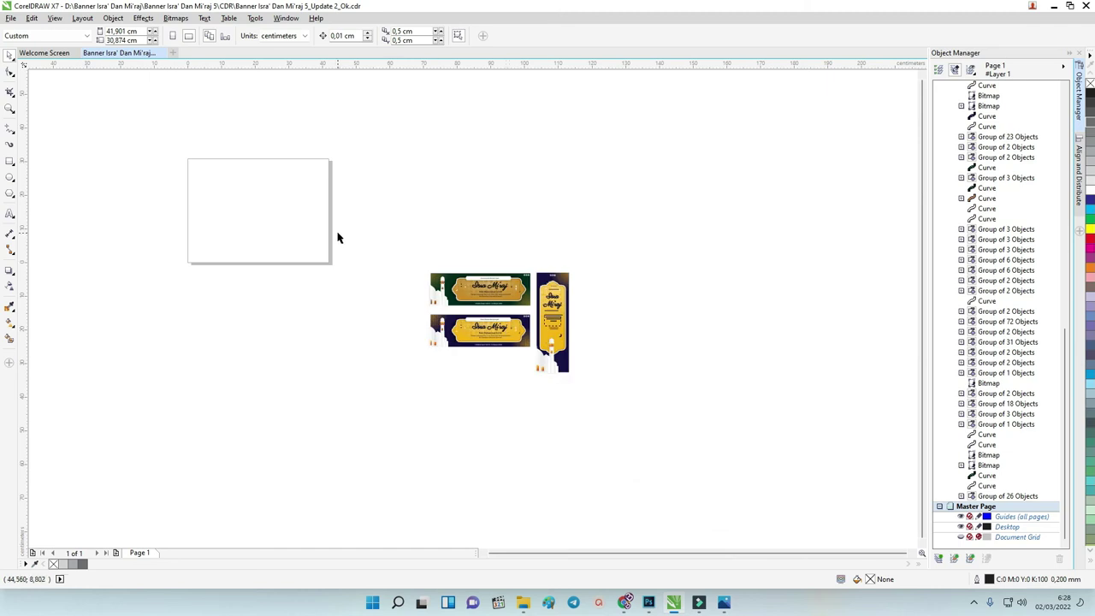
key(ctrl+v)
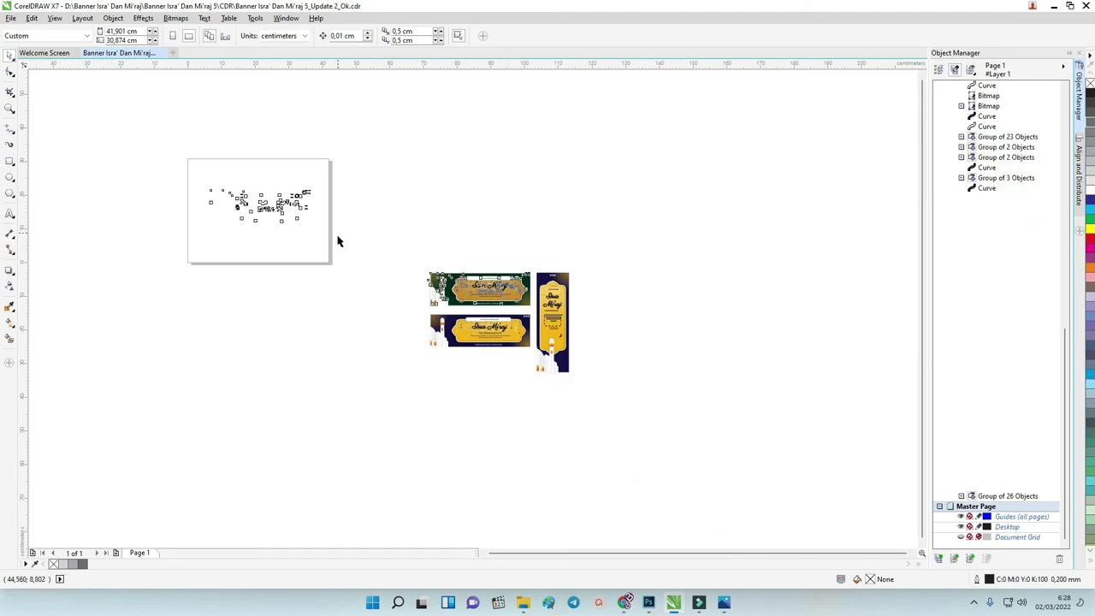
drag(182, 175, 321, 250)
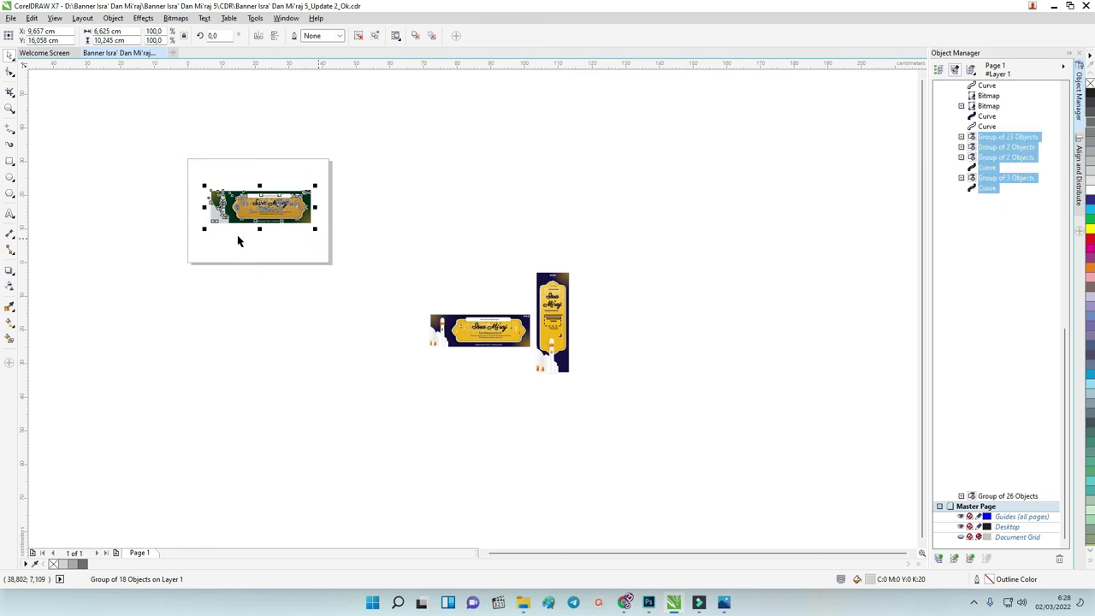
scroll(221, 217, up, 2)
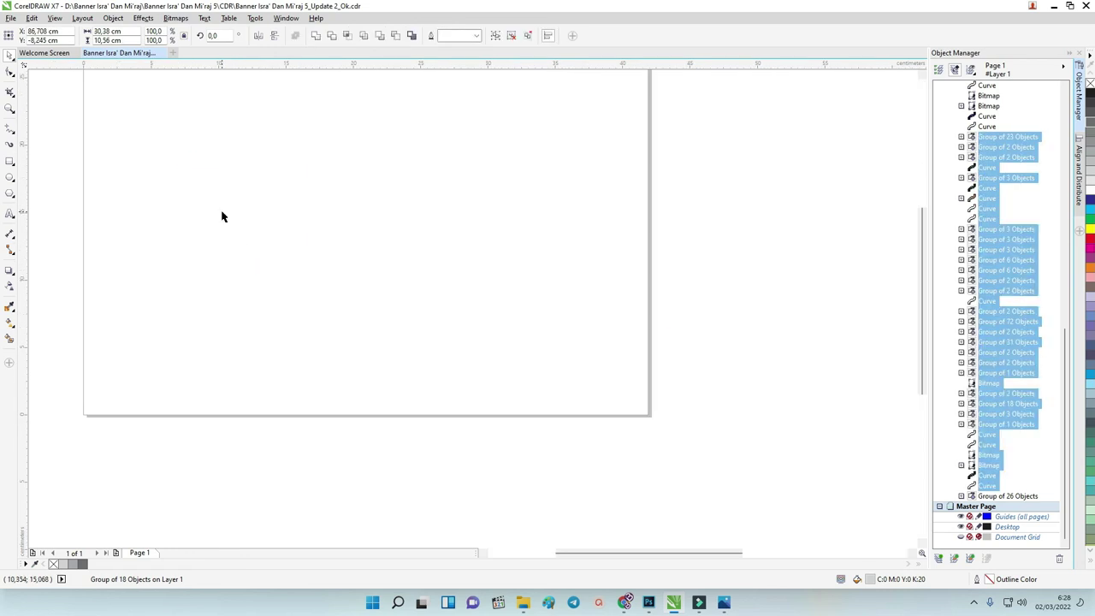
scroll(222, 217, down, 1)
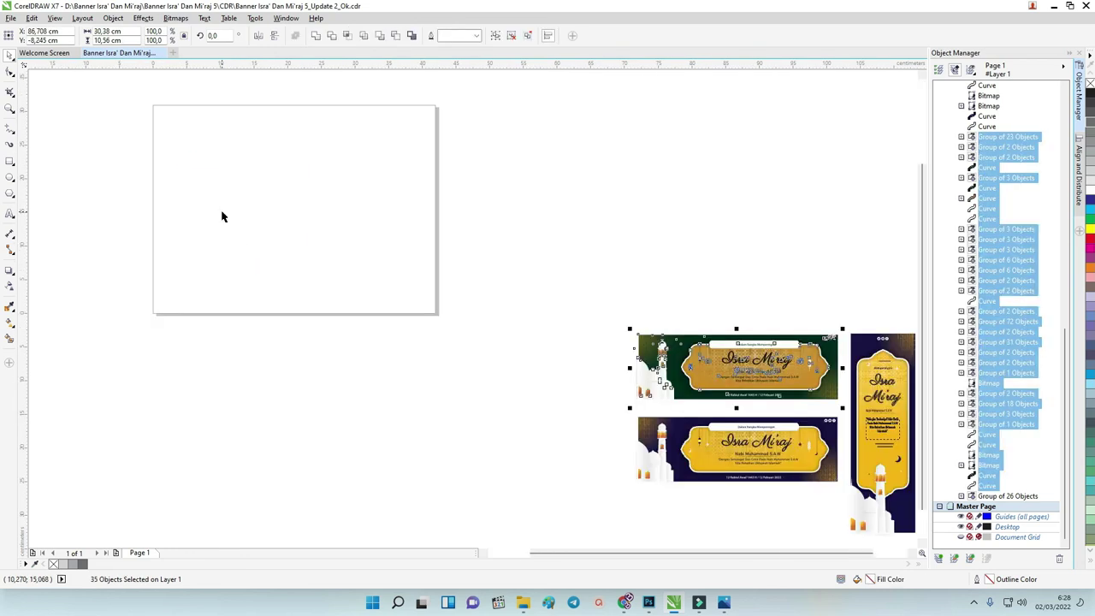
Group the green banner's objects and move the group onto the page.
key(ctrl+g)
drag(762, 349, 318, 187)
click(468, 169)
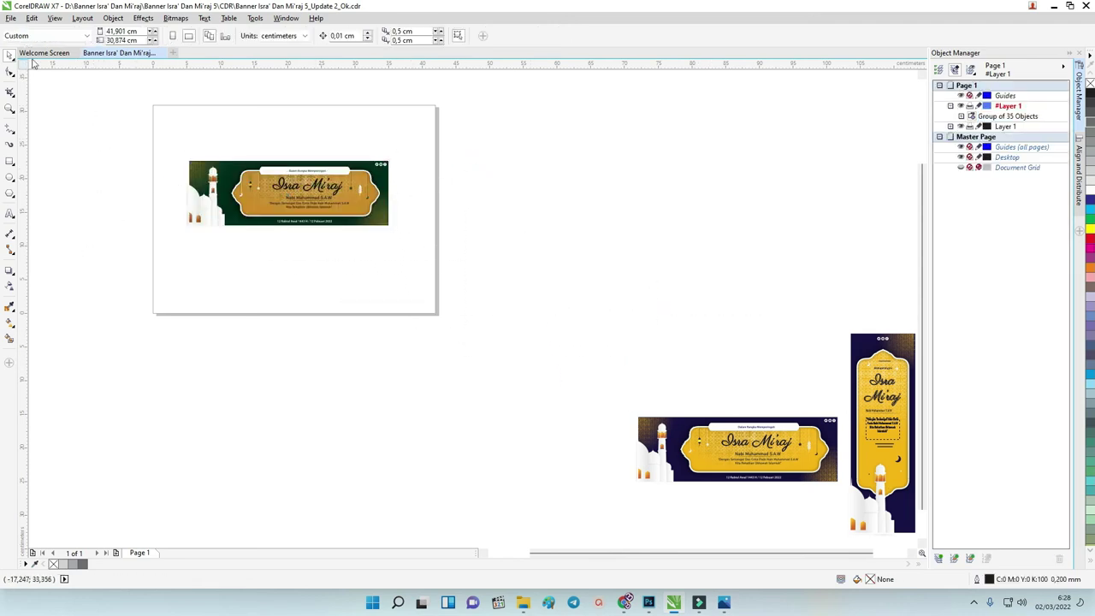
Change the document units to meters and set the page size to 3 m wide by 1 m high.
click(288, 38)
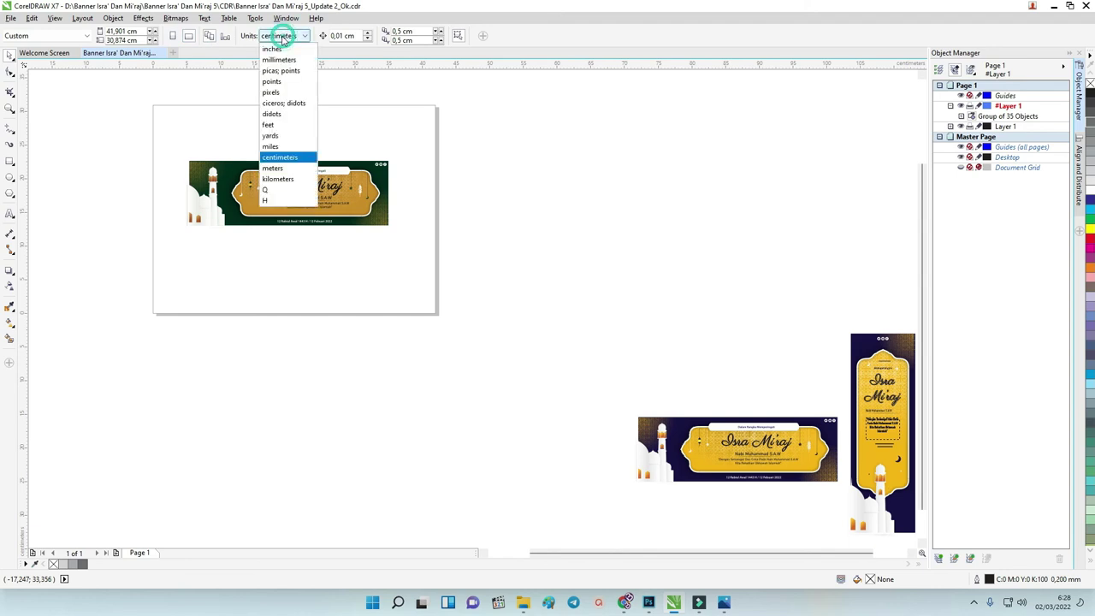
click(274, 169)
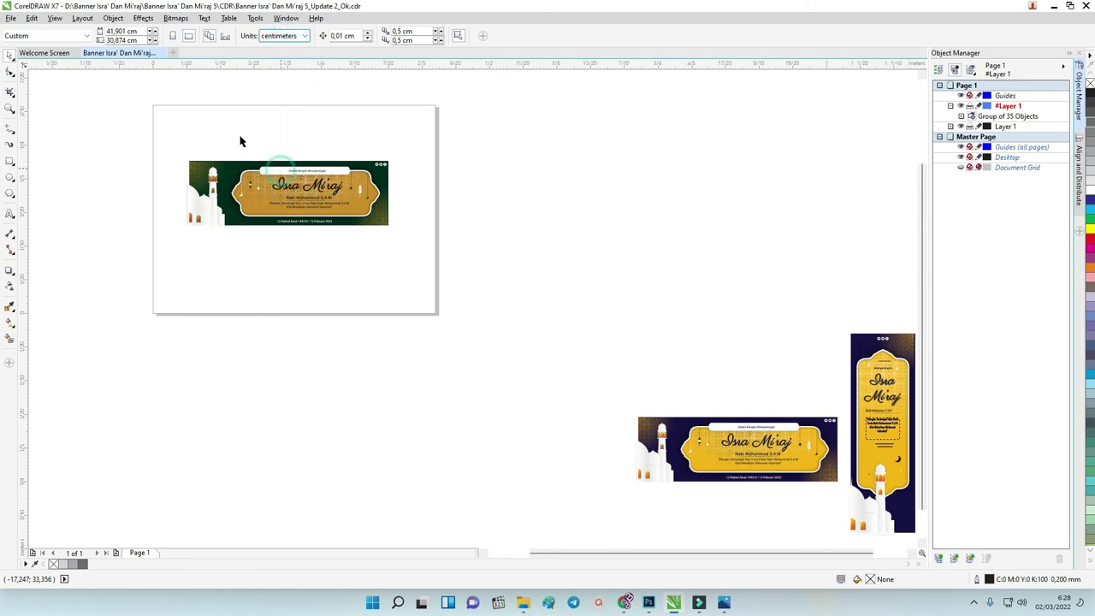
text(3)
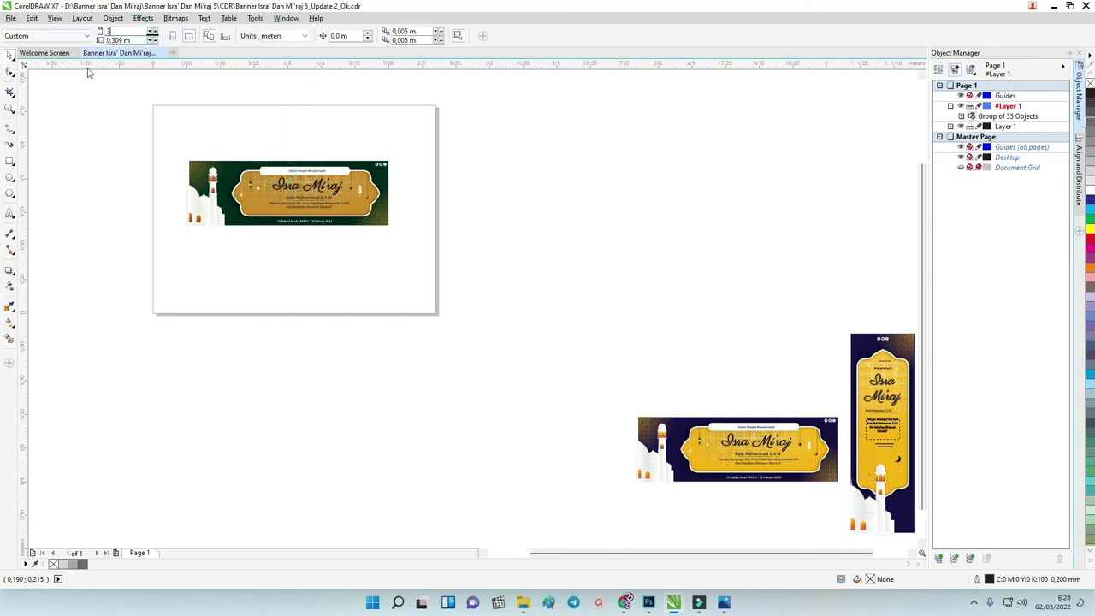
text(1)
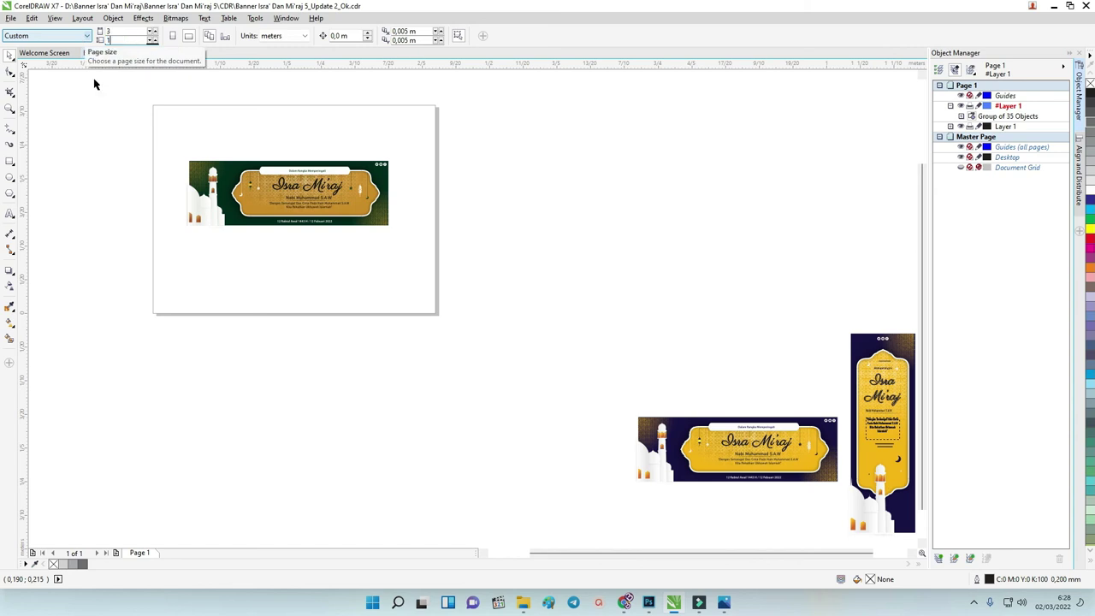
key(Return)
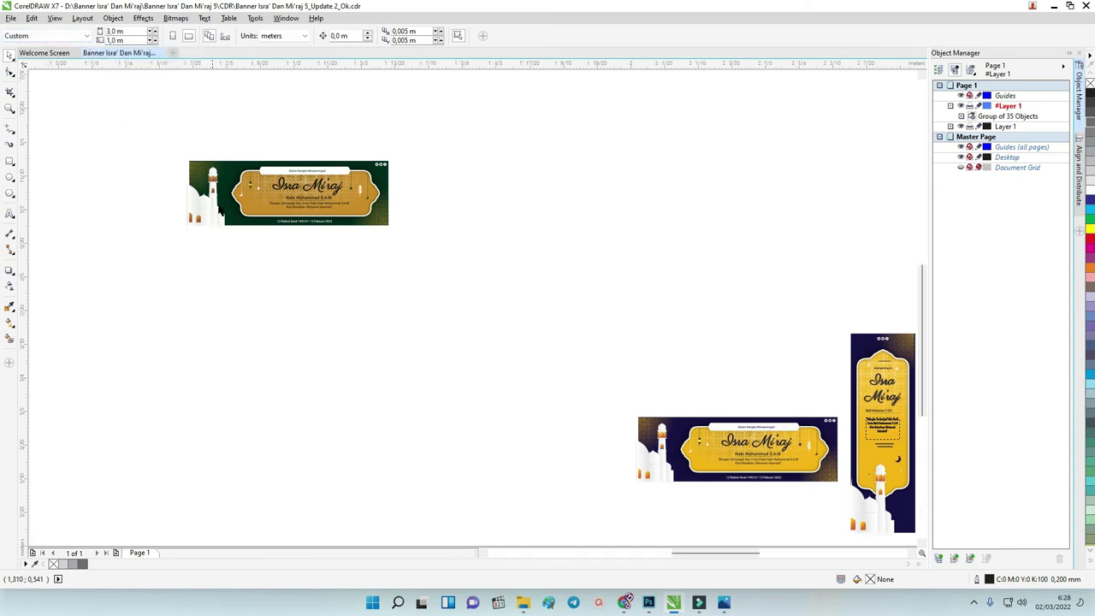
Enlarge the green banner group proportionally to a width of 3 m.
click(227, 201)
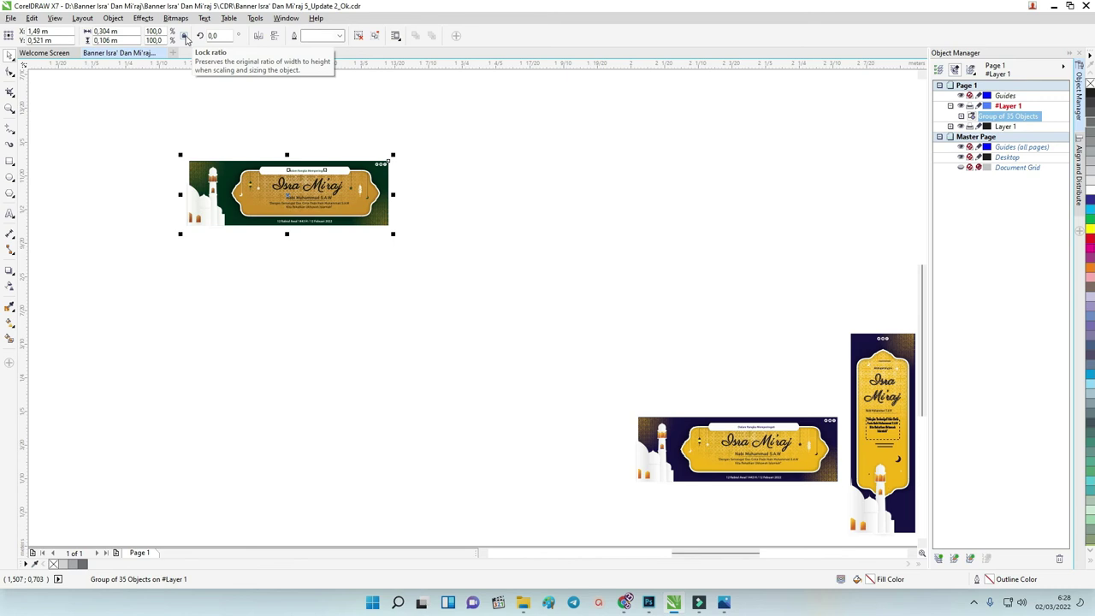
click(104, 30)
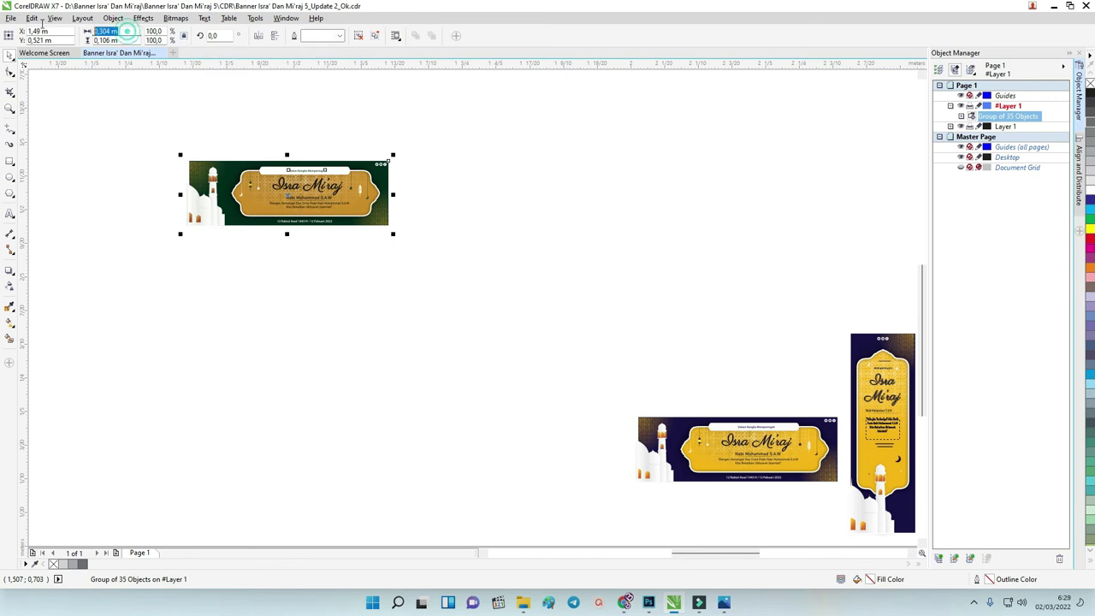
text(3)
key(Return)
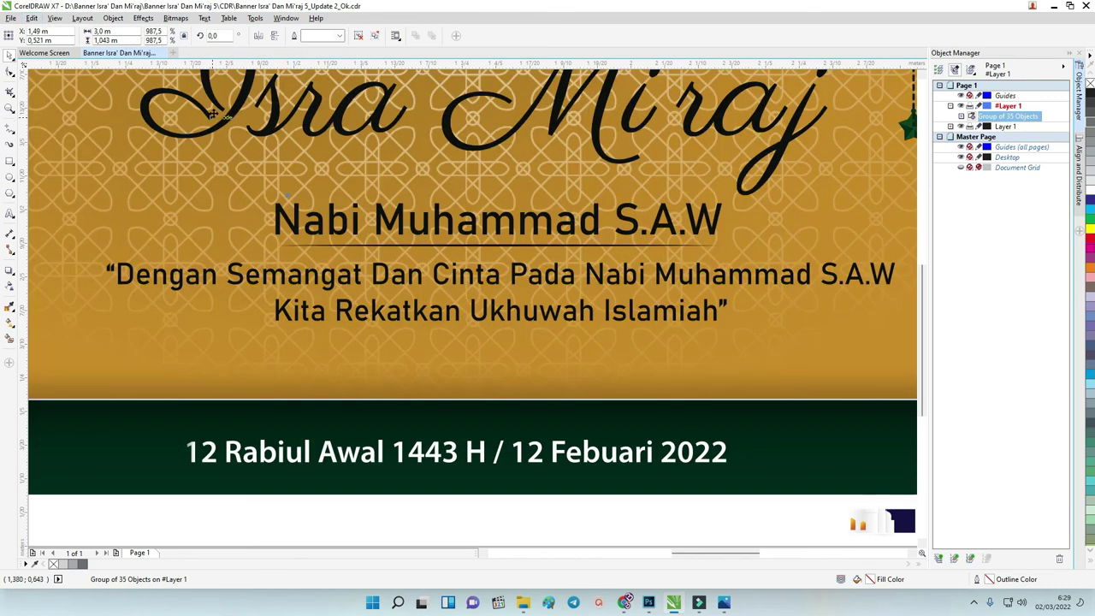
key(shift+F2)
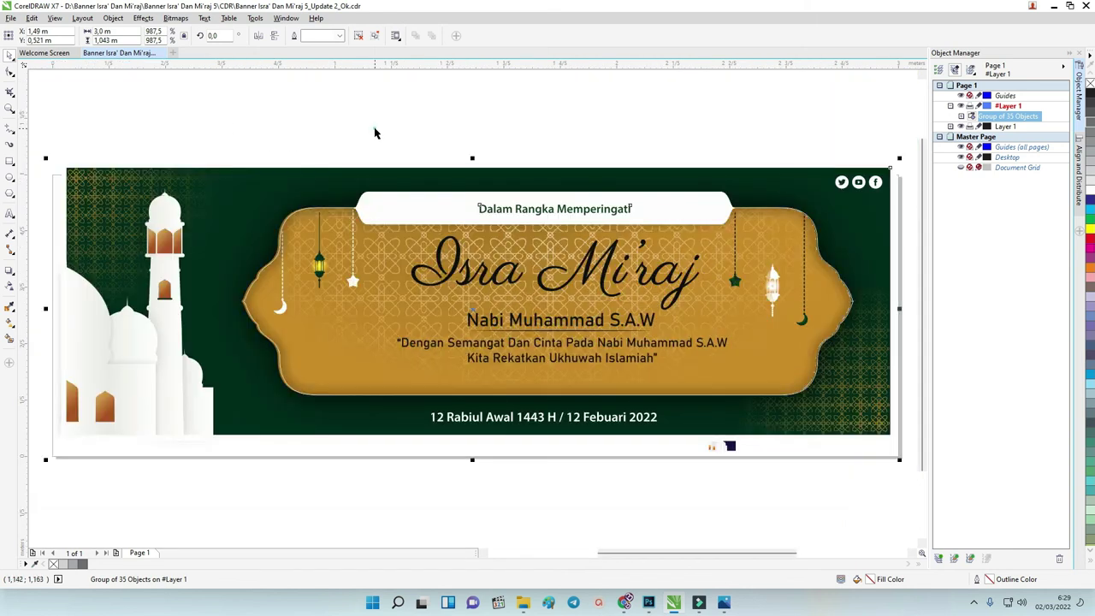
scroll(650, 393, down, 2)
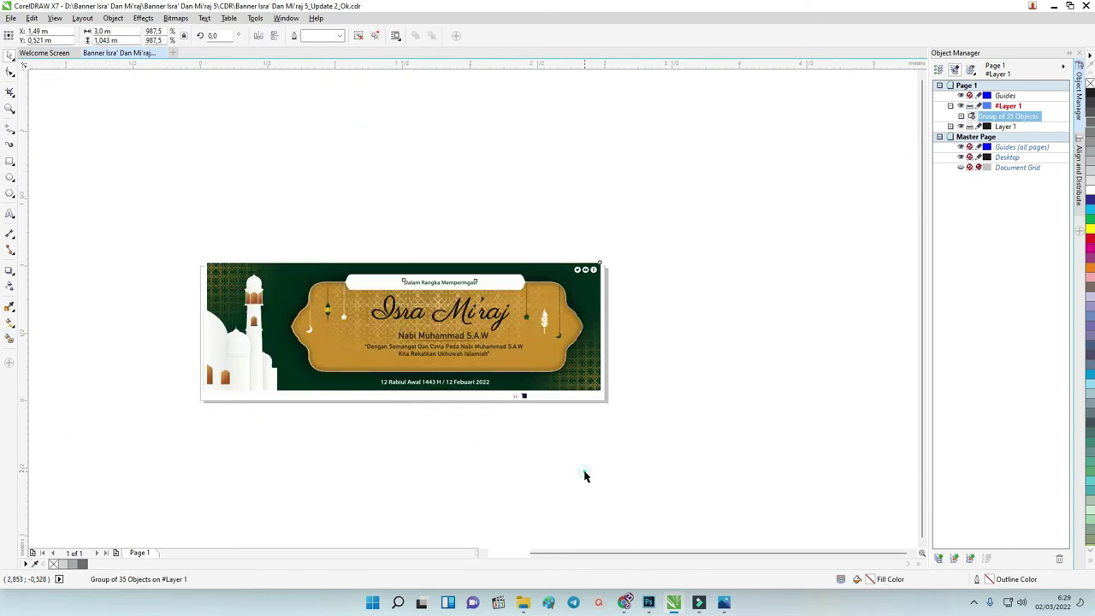
Try clearing the small purple and vertical banners from beneath the enlarged green banner, moving the vertical one below the page.
key(ctrl+u)
click(523, 398)
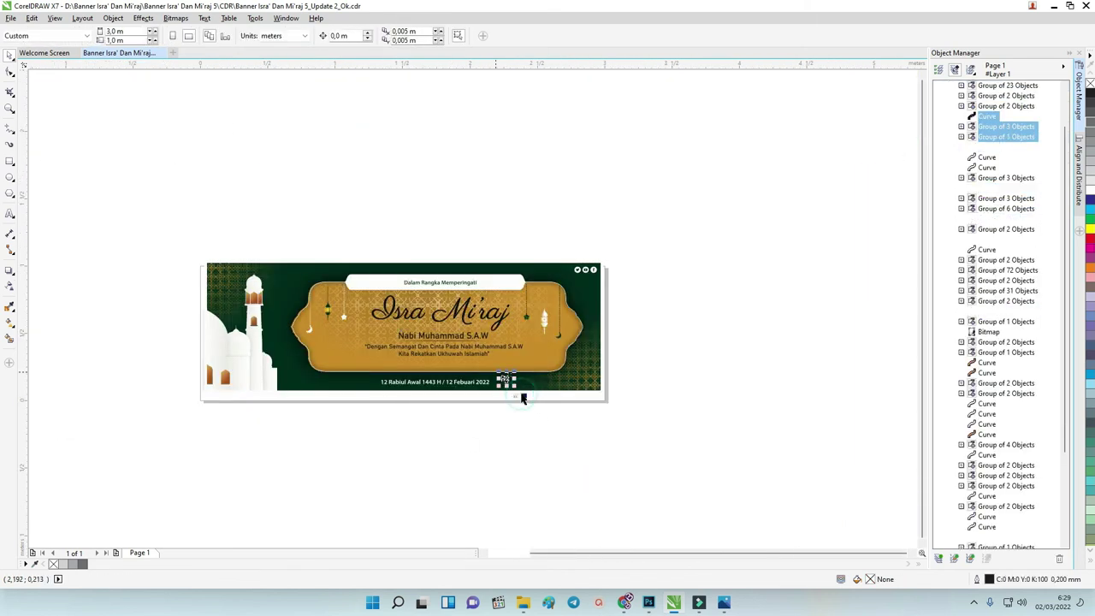
click(531, 412)
scroll(560, 420, up, 4)
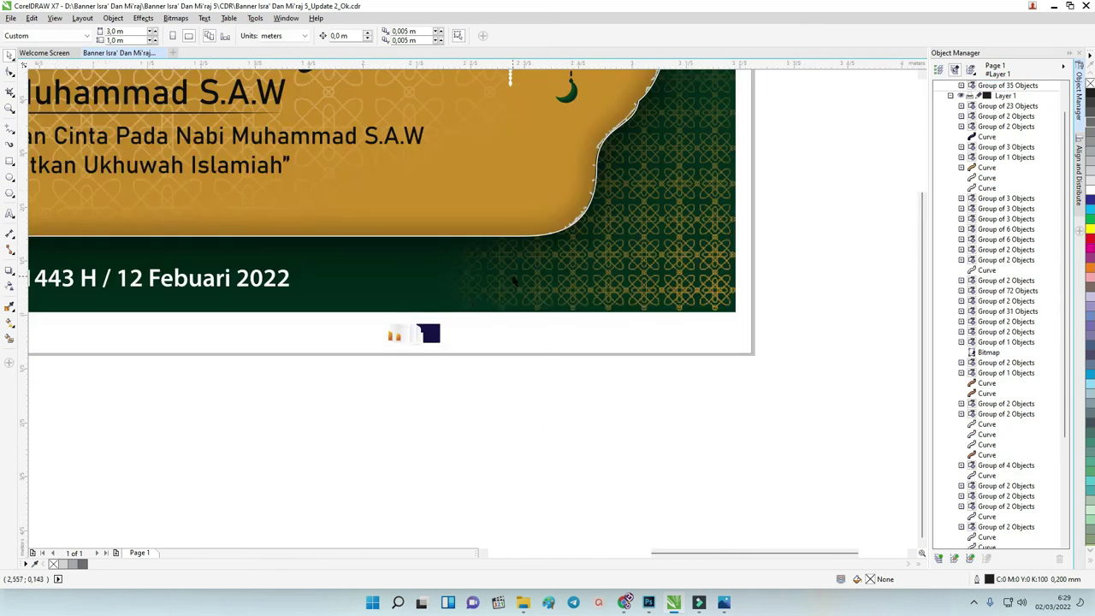
scroll(515, 282, down, 1)
scroll(515, 282, down, 1)
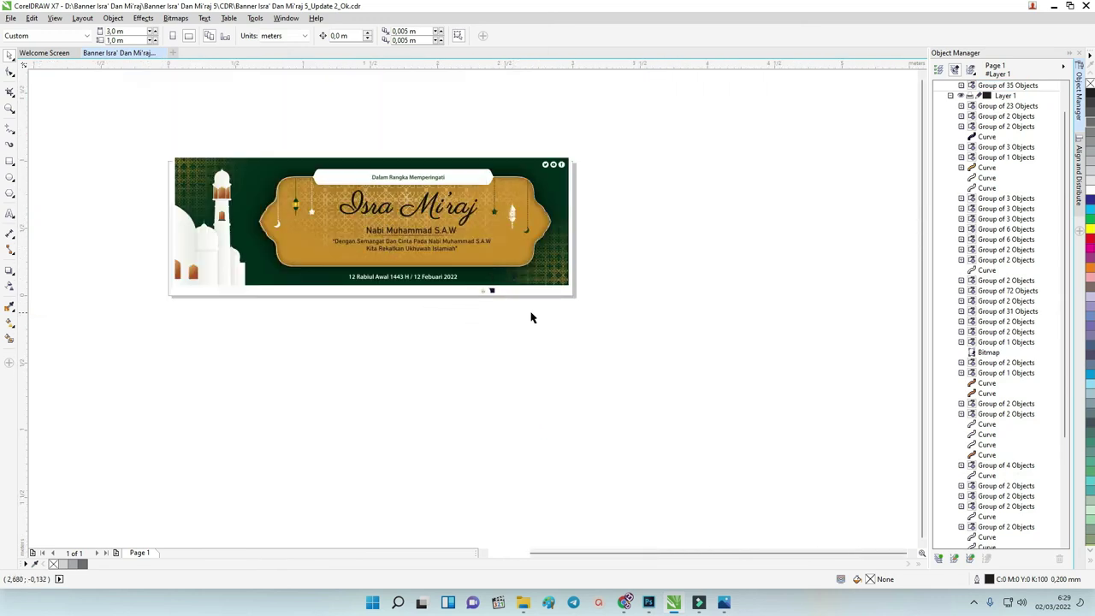
click(491, 290)
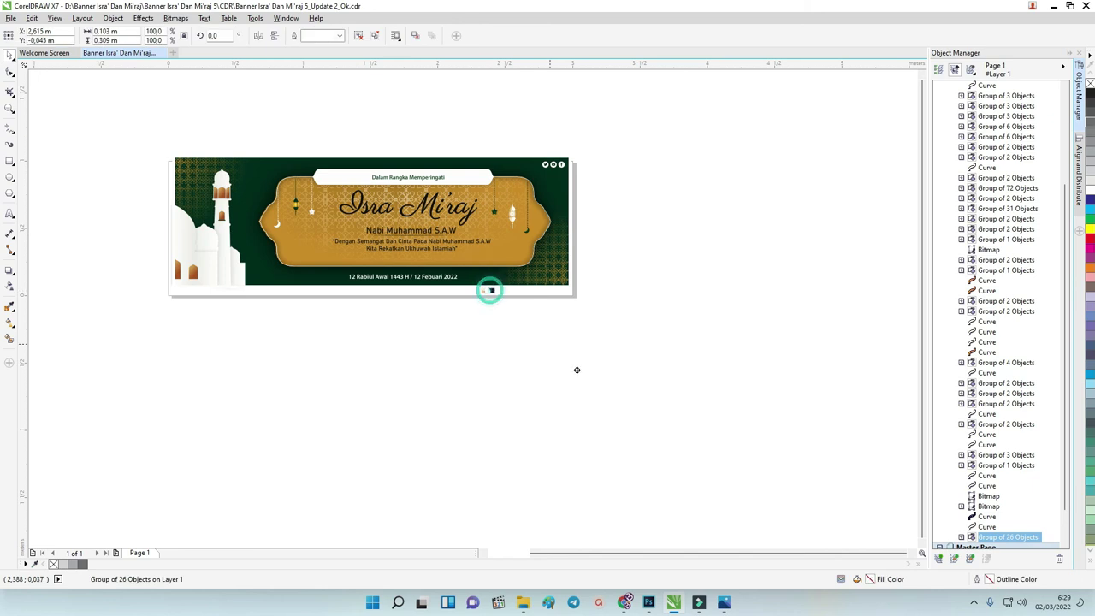
drag(576, 369, 598, 377)
click(651, 319)
drag(530, 325, 485, 302)
key(ctrl+g)
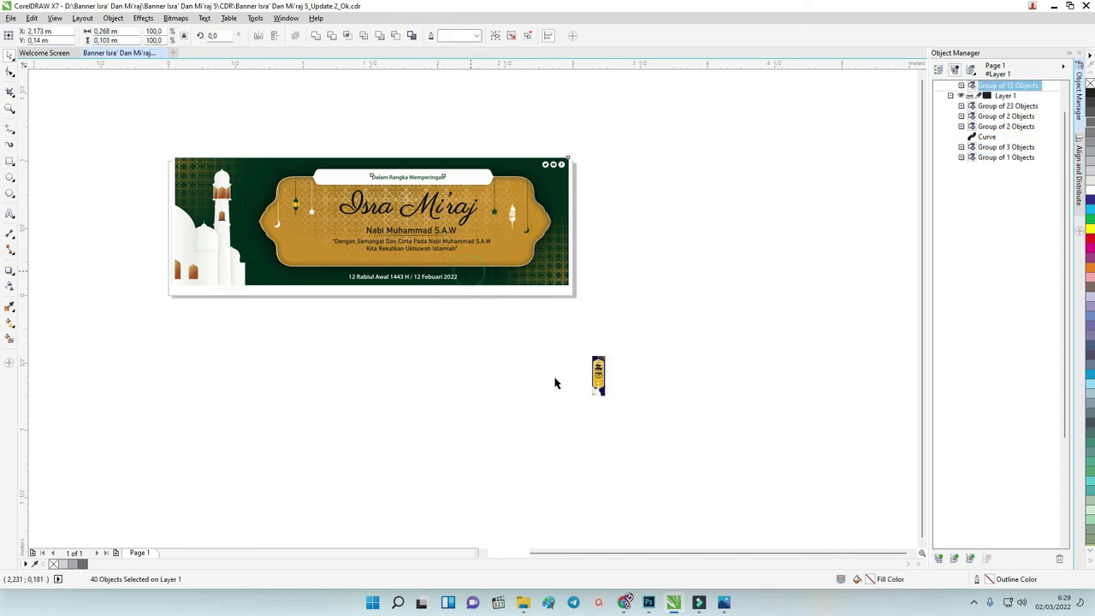
Undo the changes to the small banners and the green banner's enlargement.
key(ctrl+z)
key(ctrl+z)
key(ctrl+z)
key(ctrl+z)
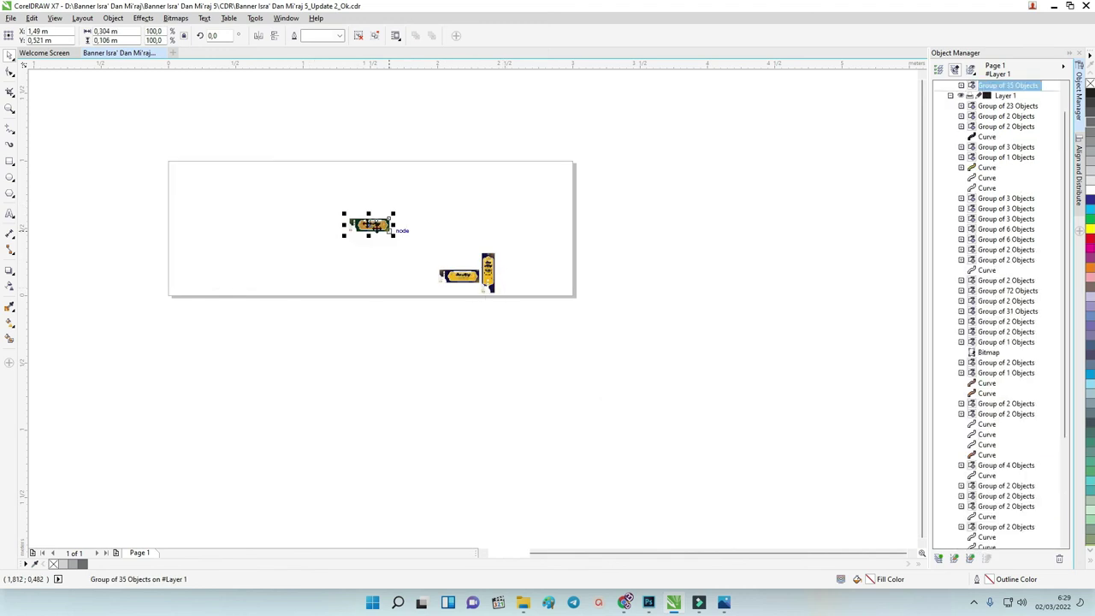
Examine the green banner's complete design up close on the 3 by 1 m page.
click(340, 188)
key(z)
drag(336, 210, 524, 286)
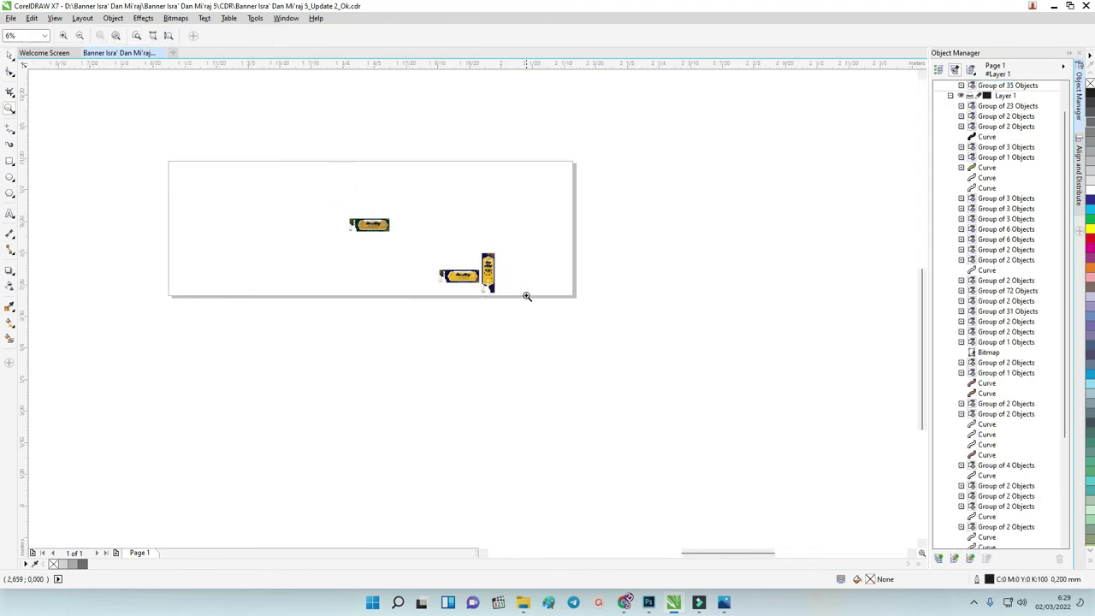
drag(66, 118, 792, 474)
drag(93, 109, 350, 270)
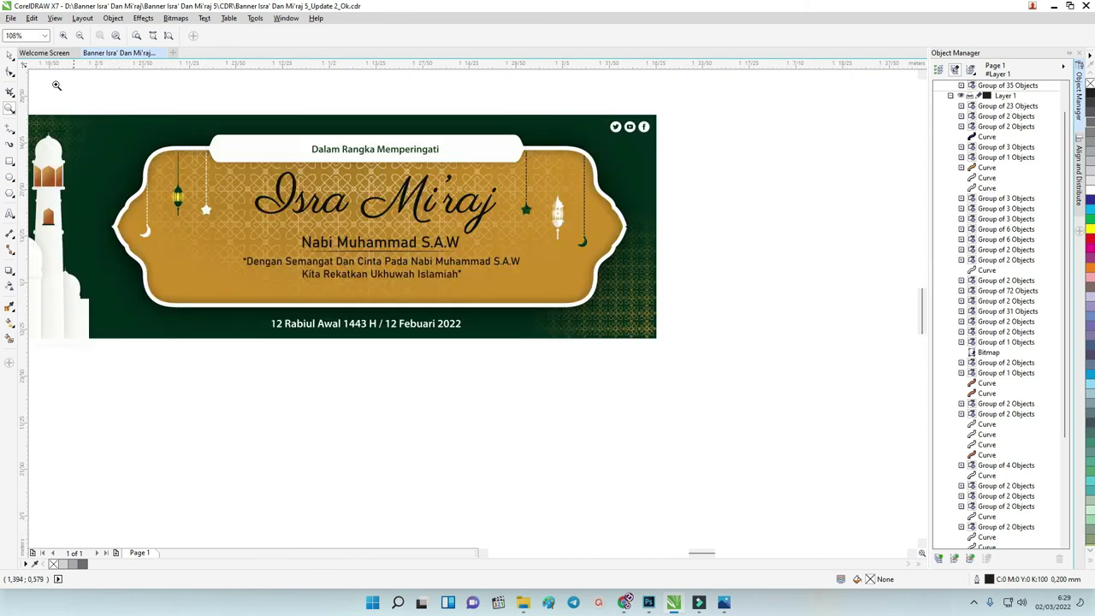
click(9, 55)
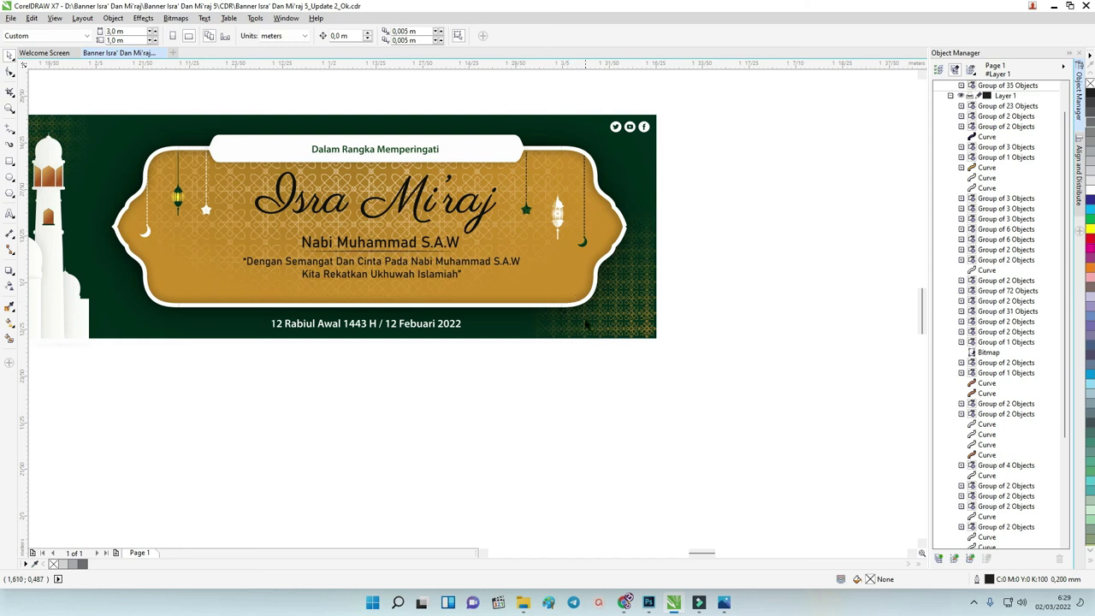
scroll(492, 300, down, 2)
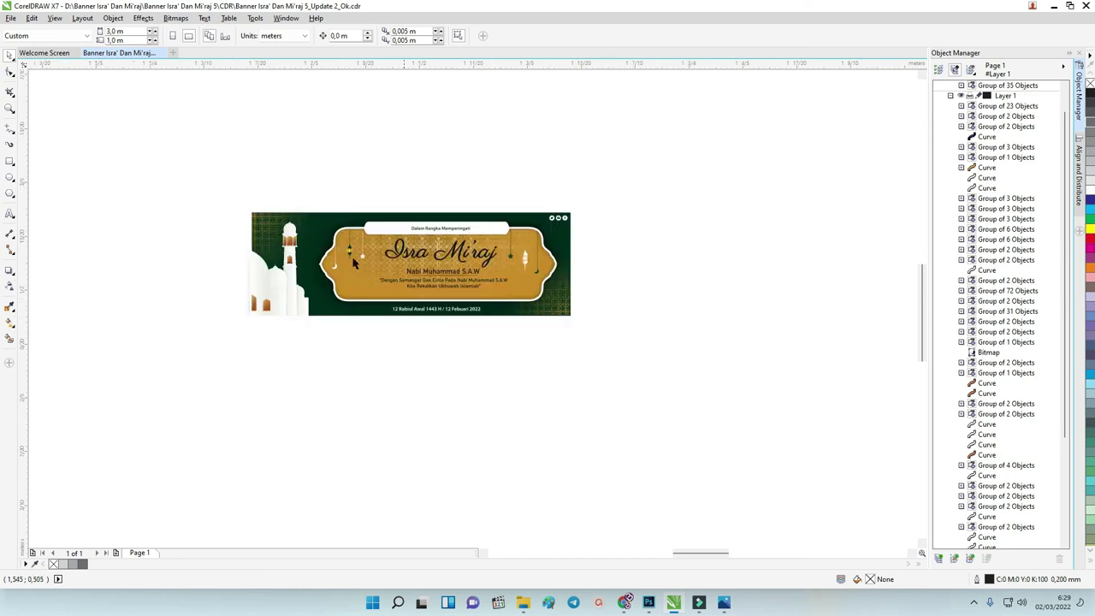
scroll(314, 247, up, 2)
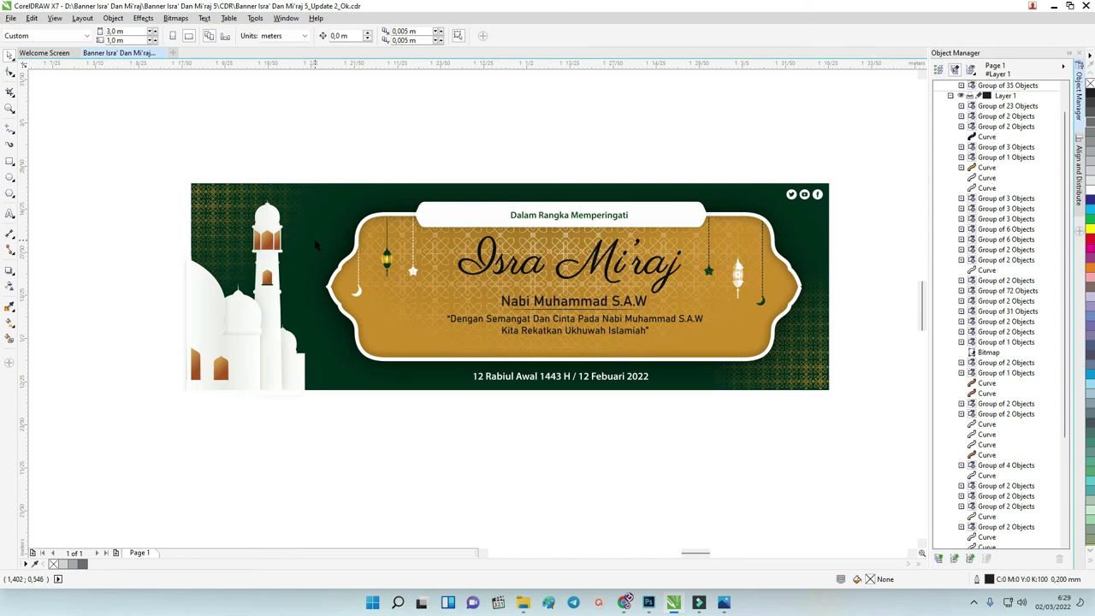